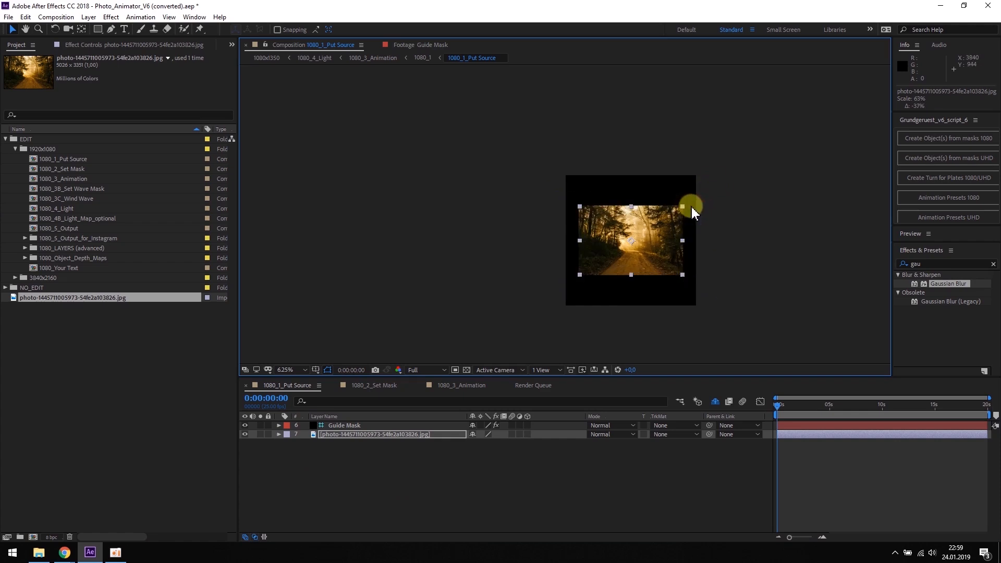
Scale up the forest photo layer until it spans the full width of the 1080_1_Put Source composition
click(705, 196)
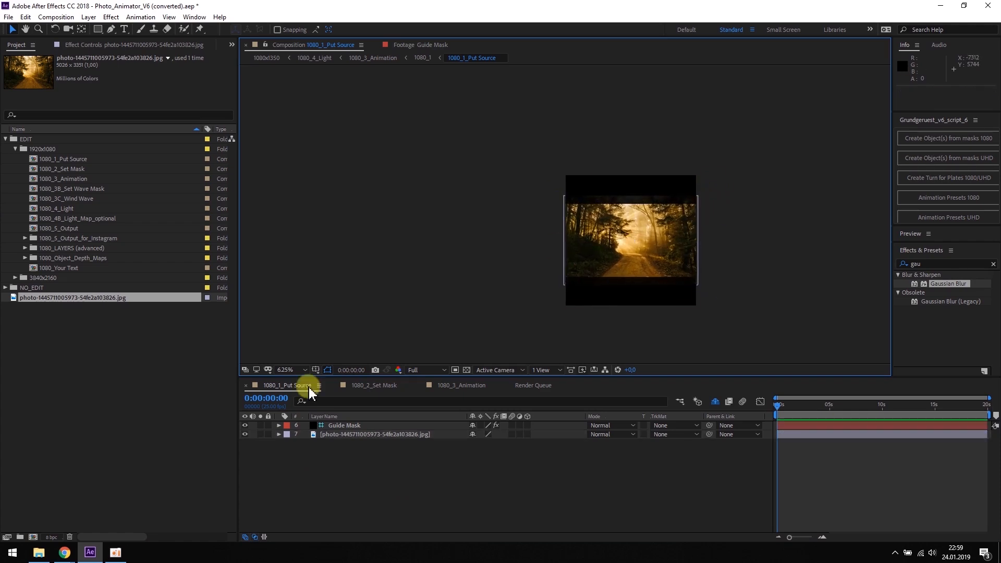
In the 1080_2_Set Mask composition, draw a closed Pen mask on the MASK layer around the bright clearing above the road
double_click(62, 169)
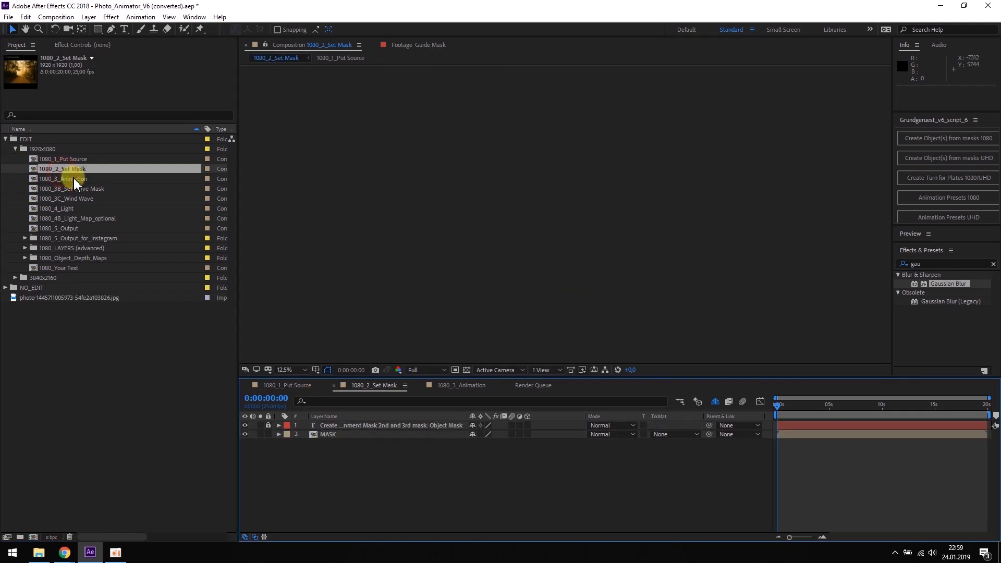
click(331, 435)
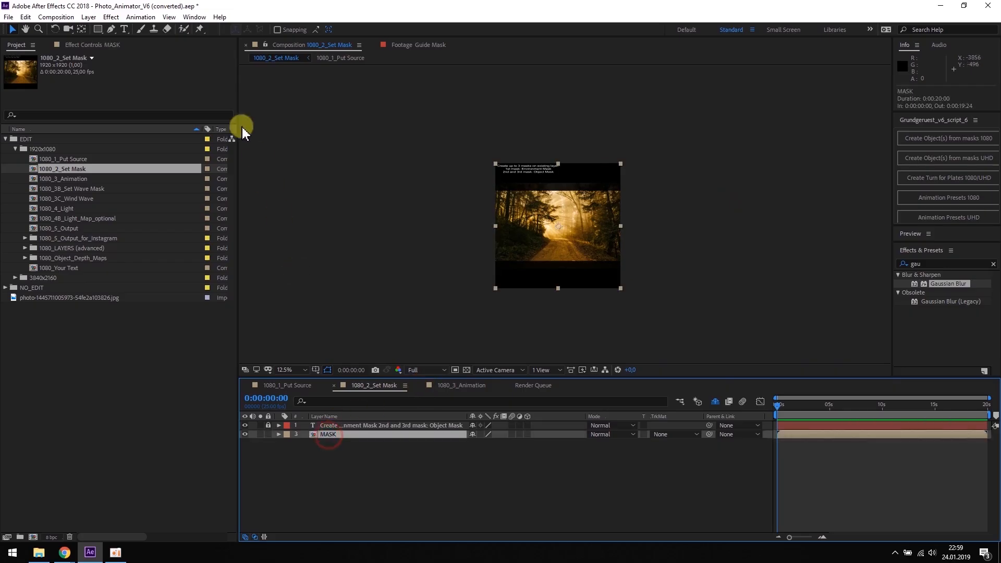
click(111, 28)
scroll(558, 217, up, 2)
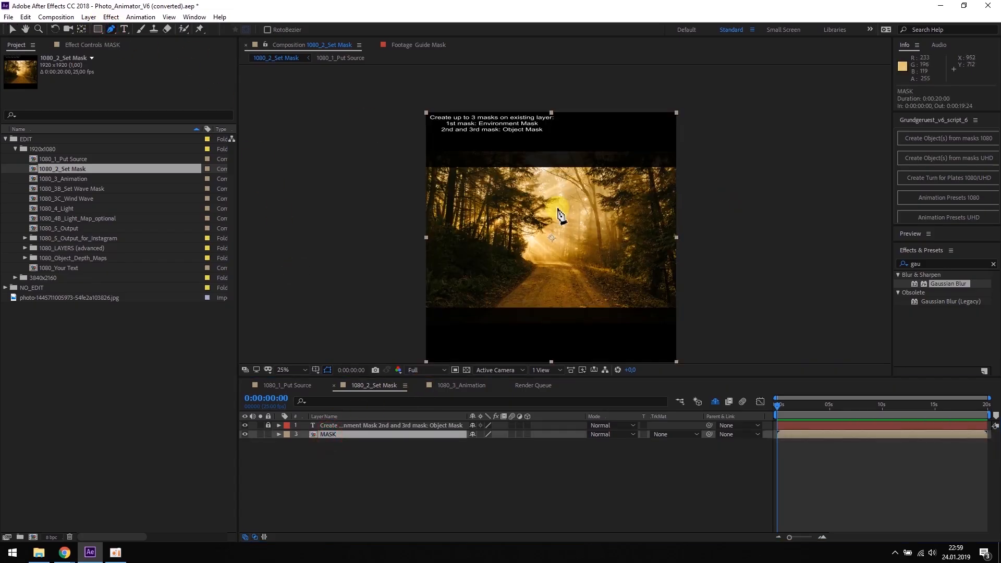
click(495, 307)
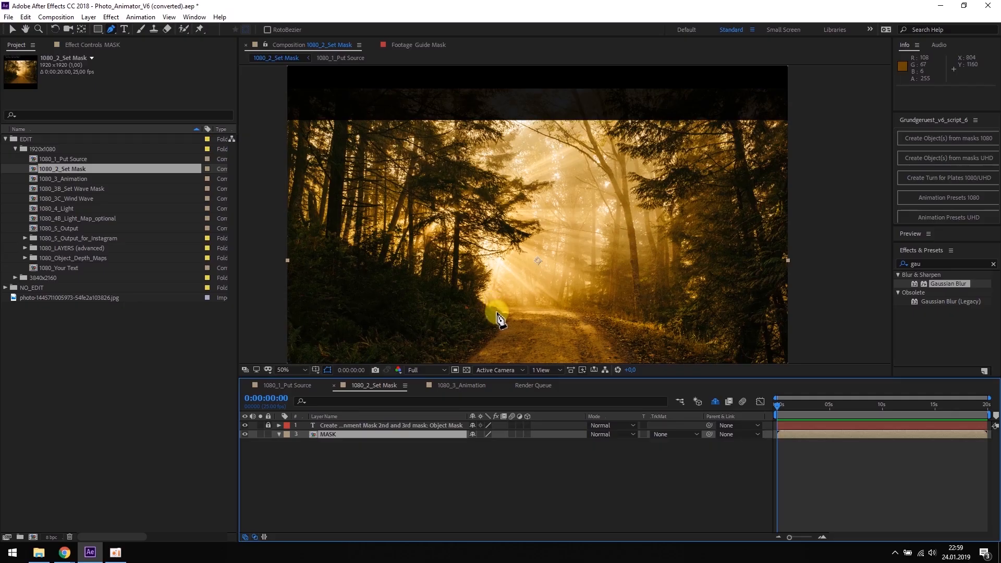
click(540, 315)
click(584, 313)
drag(601, 285, 601, 269)
click(599, 108)
click(519, 111)
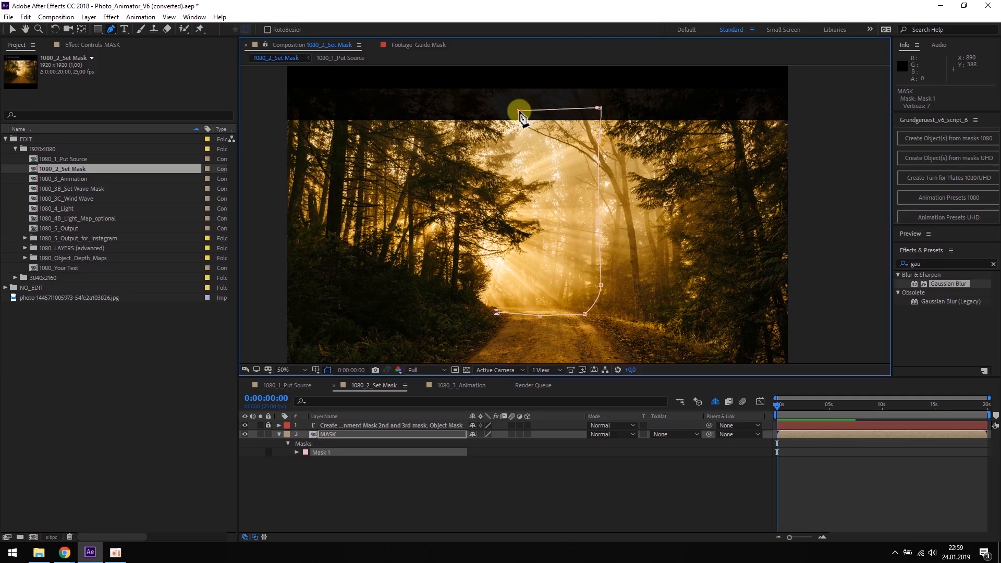
click(502, 161)
click(498, 216)
click(497, 268)
click(496, 312)
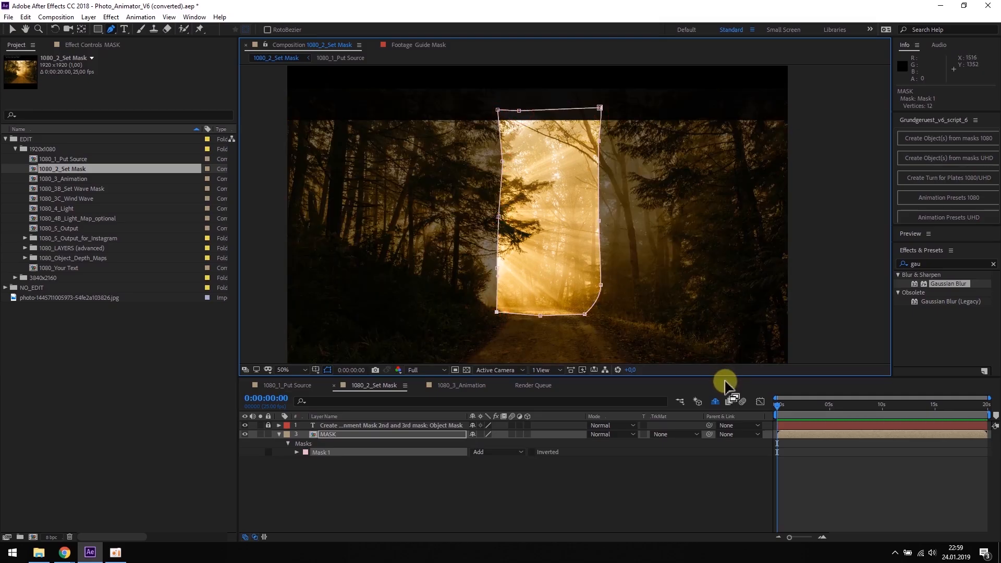
In 1080_3_Animation, set the Controls layer's Layer Size Mask1 to about 21.94, using Visual Help Mode only while adjusting
click(467, 386)
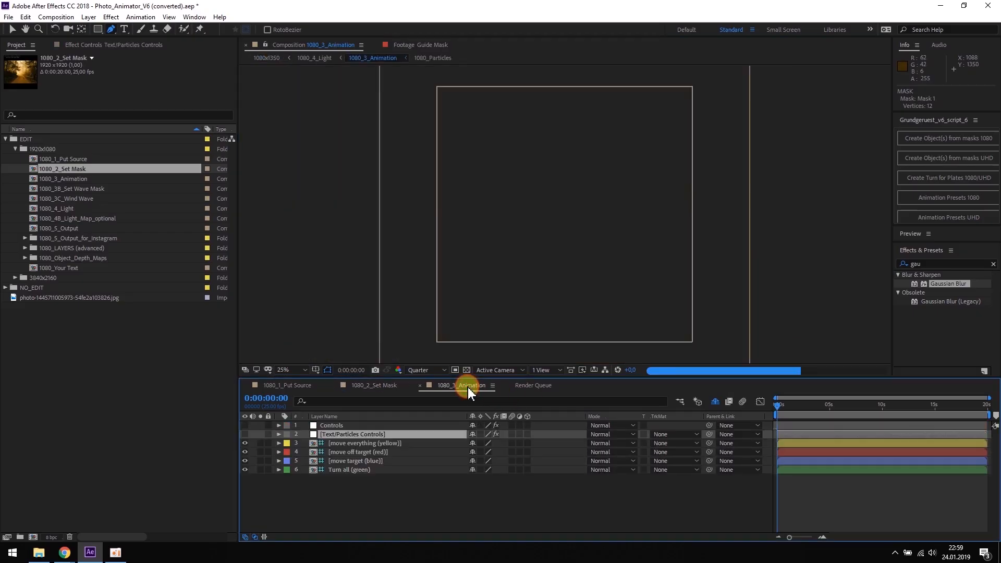
click(334, 426)
click(86, 45)
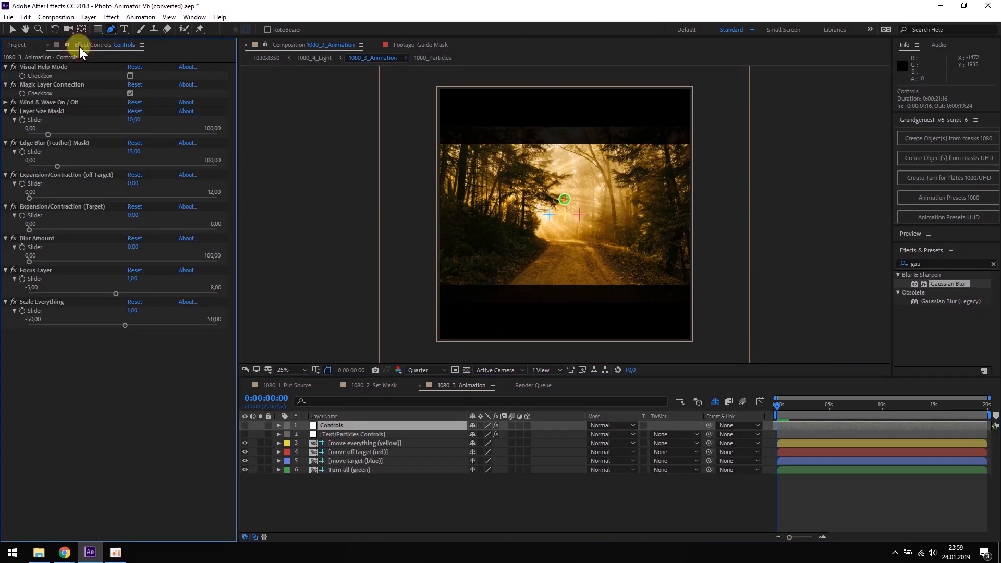
click(130, 76)
drag(51, 135, 71, 134)
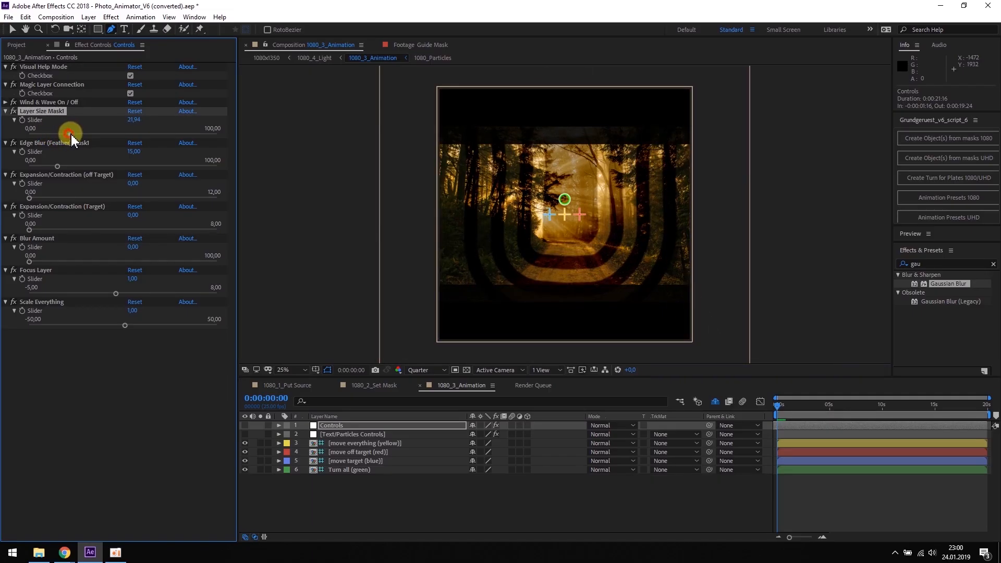
click(130, 75)
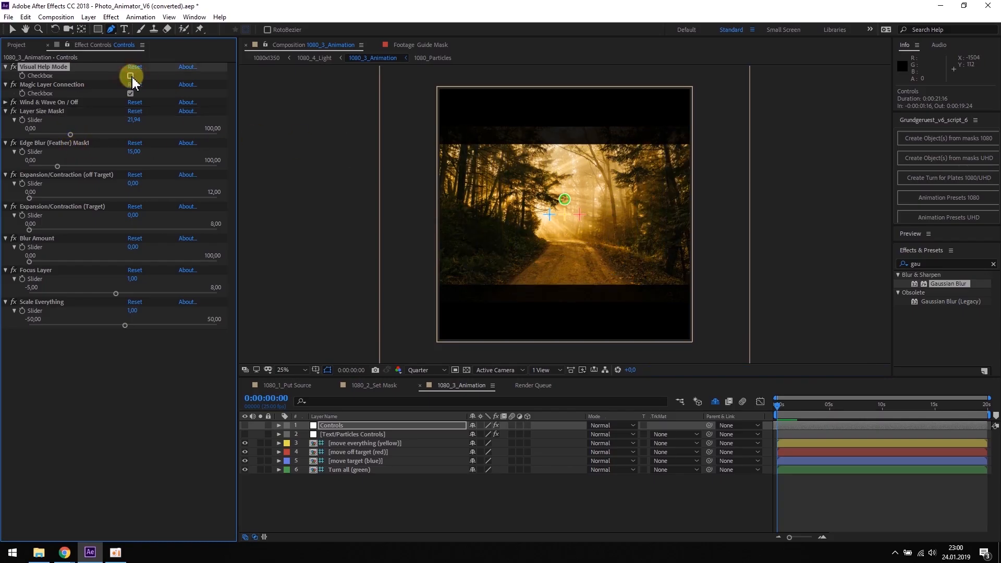
Create a Simple Push In move with Animation Presets 1080, then preview it from the start of the timeline
click(965, 200)
drag(560, 200, 895, 178)
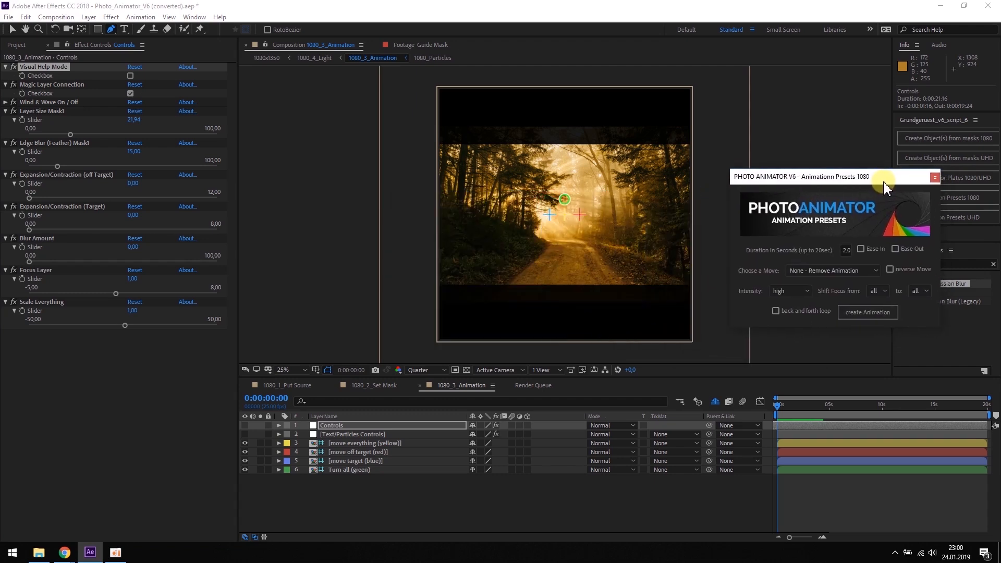
click(875, 271)
click(823, 292)
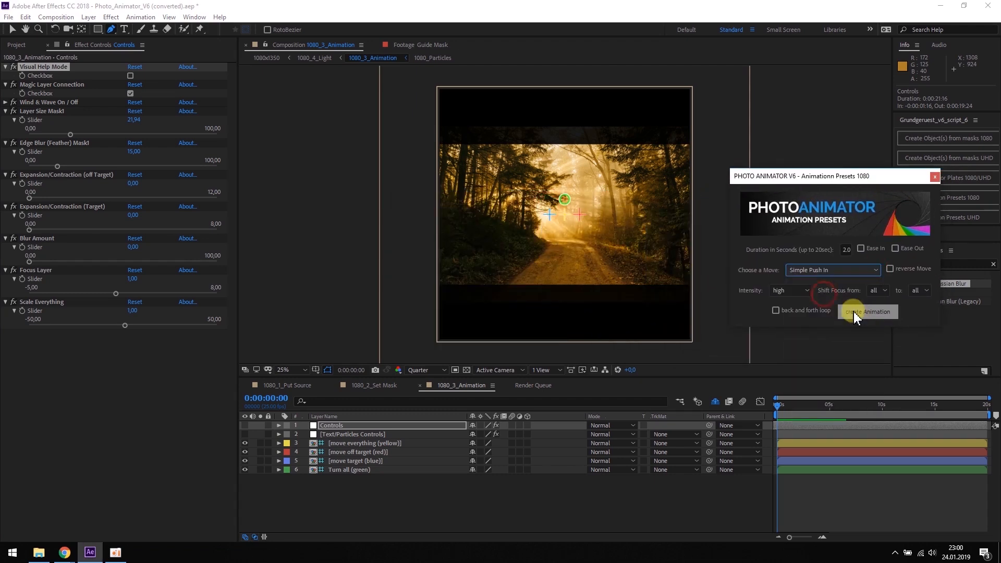
click(860, 313)
click(775, 410)
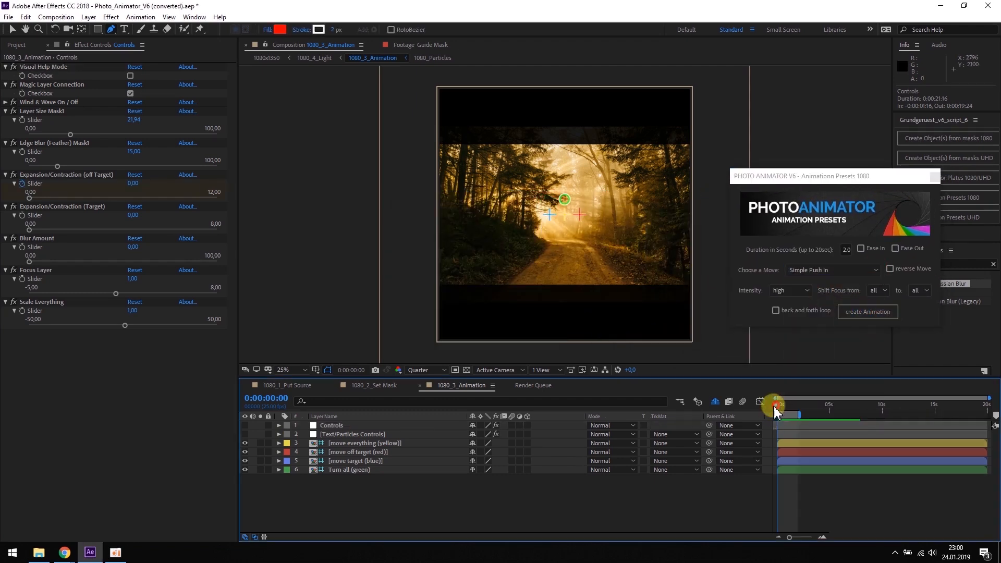
key(space)
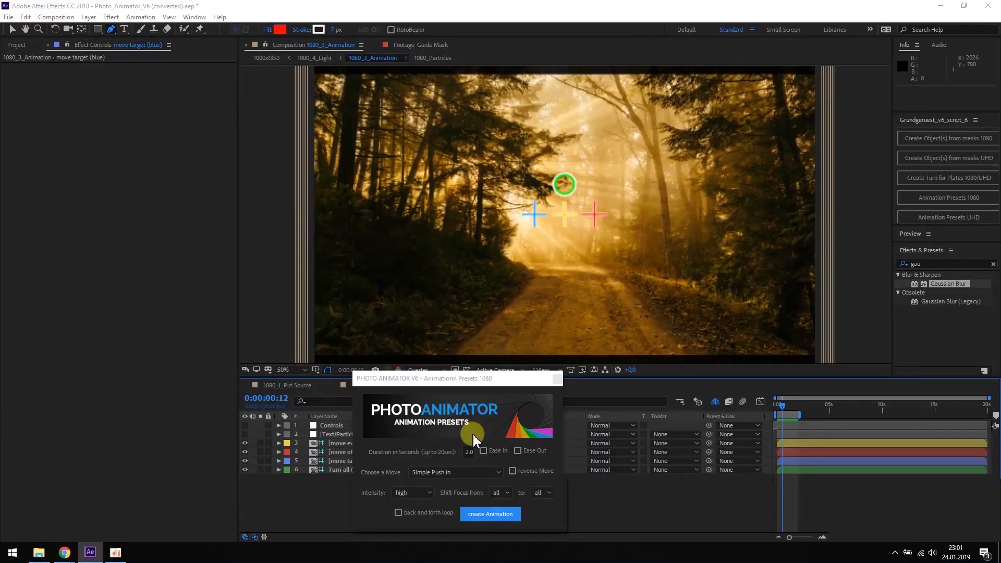
Create a 3-second Parallel Dolly Left to Right animation with Ease In, Ease Out and back and forth loop enabled, and preview it
click(484, 451)
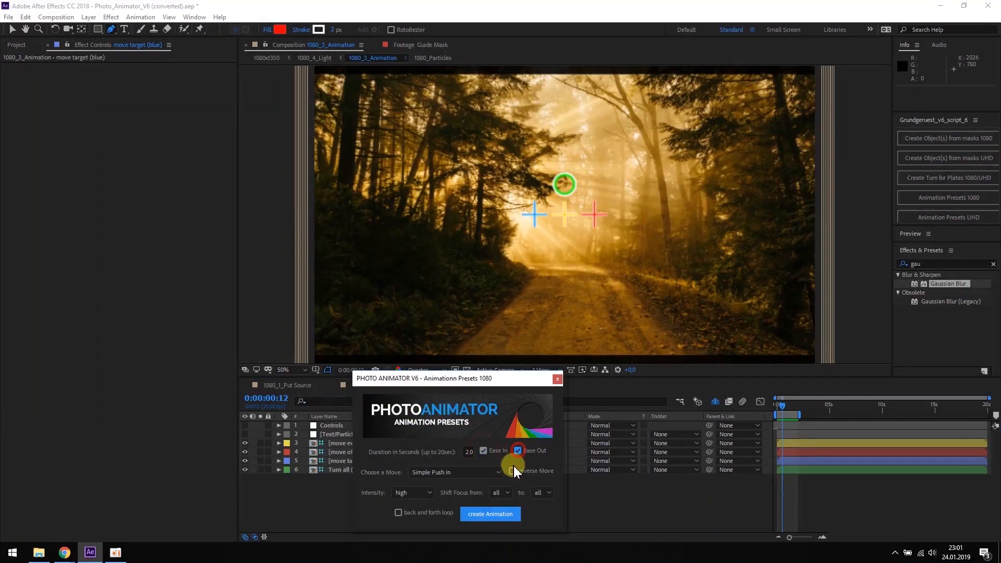
click(467, 452)
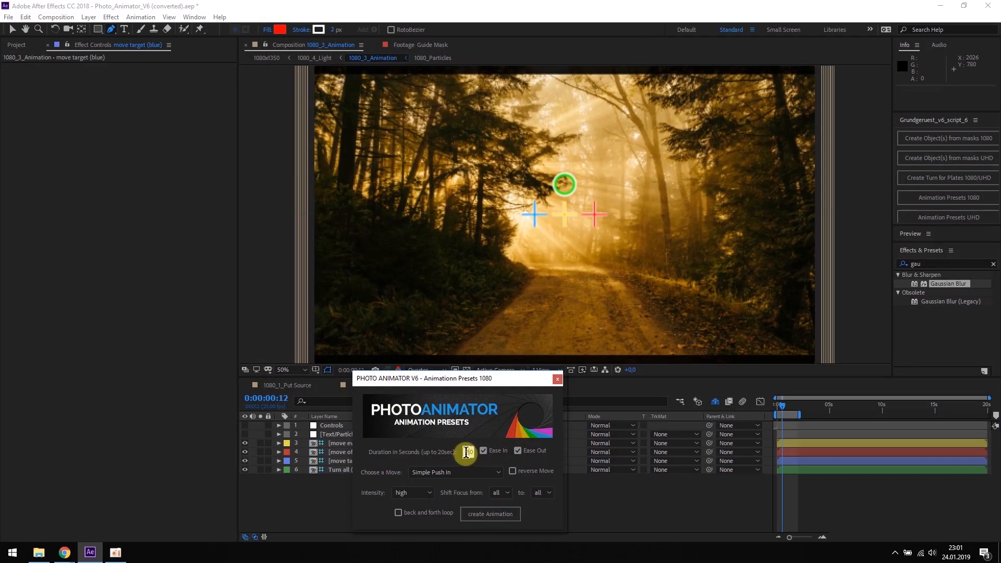
click(498, 473)
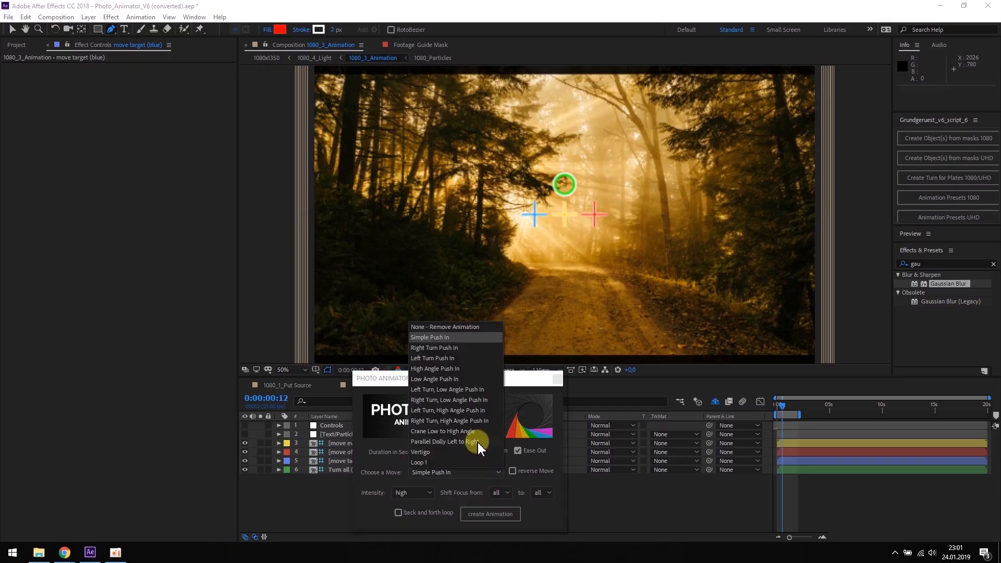
click(472, 442)
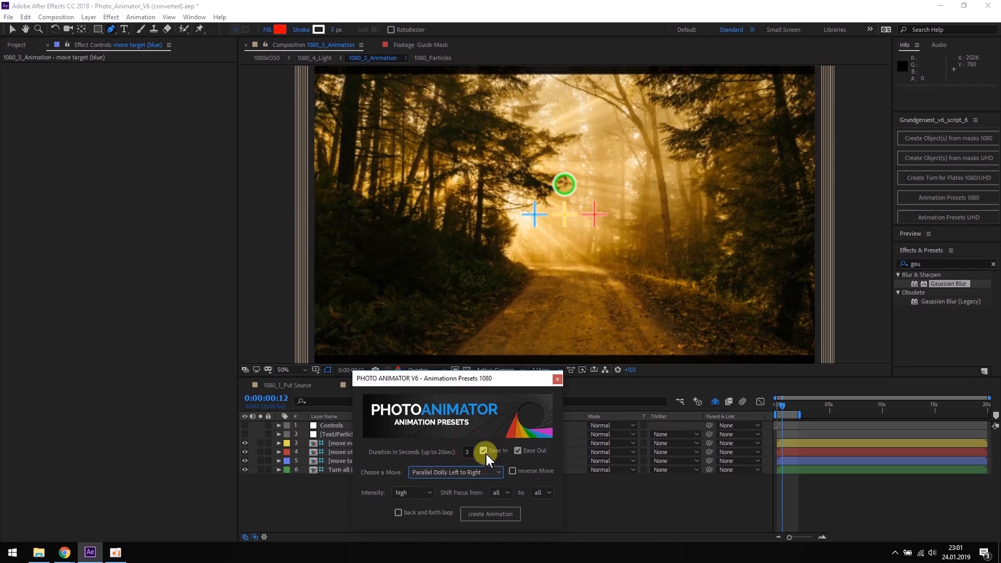
click(507, 519)
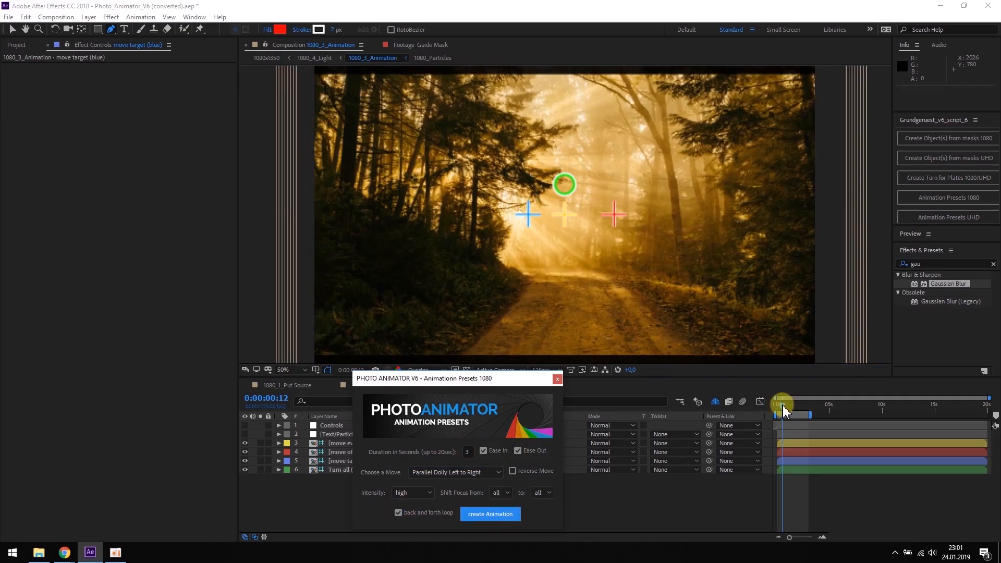
drag(782, 406, 767, 402)
key(space)
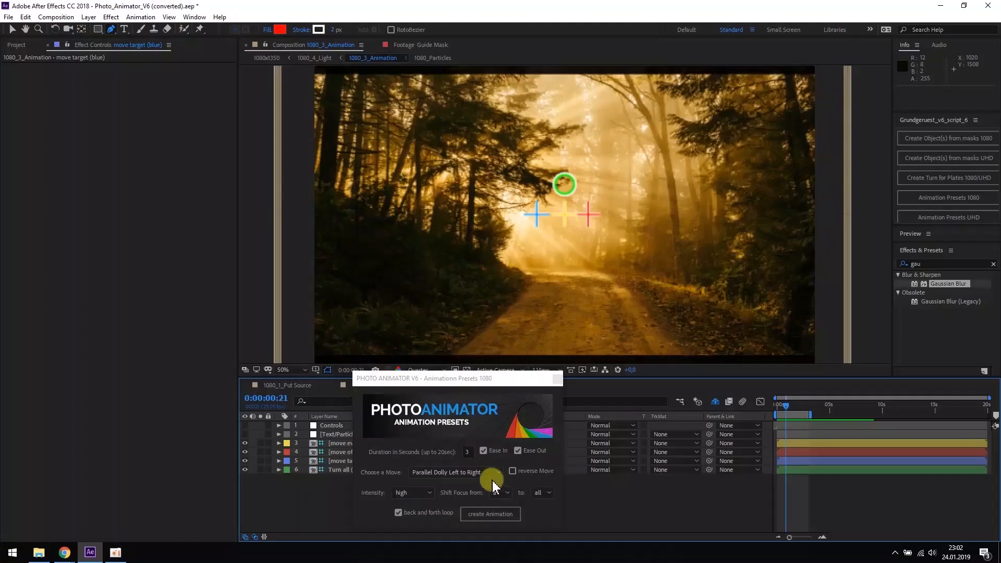
Create a Loop 1 animation with Ease In, Ease Out and back and forth loop disabled, preview it and close the presets dialog
click(498, 474)
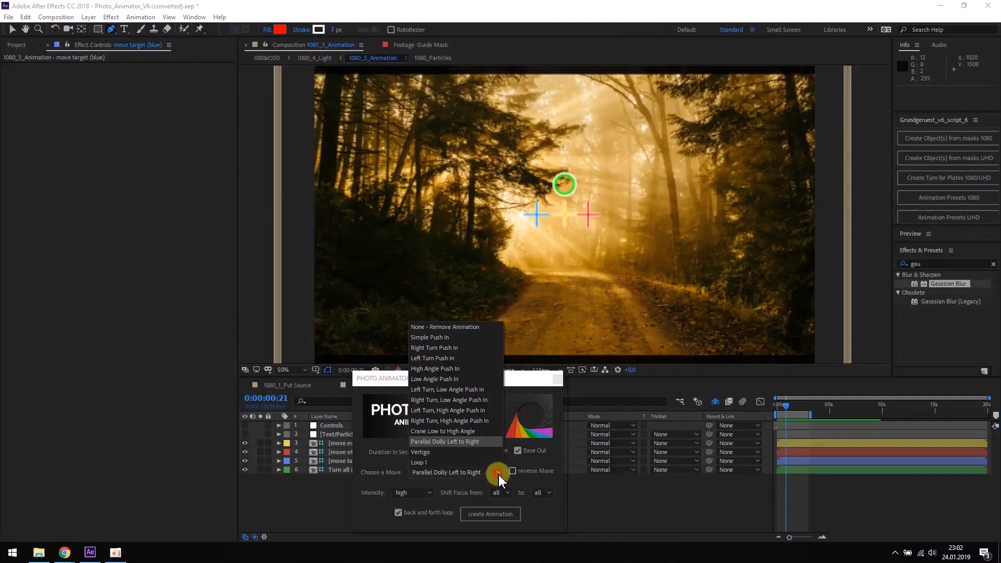
click(444, 463)
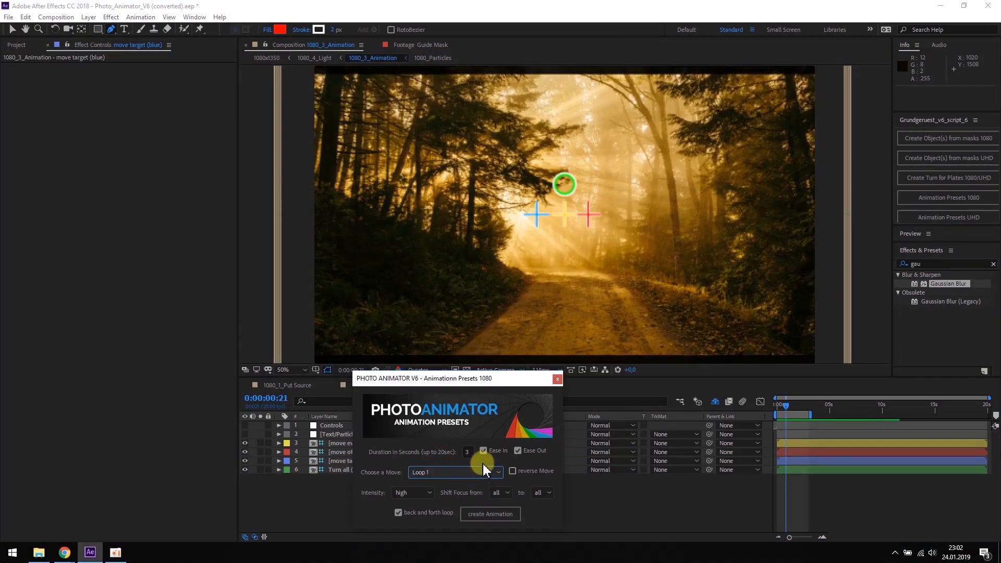
click(520, 453)
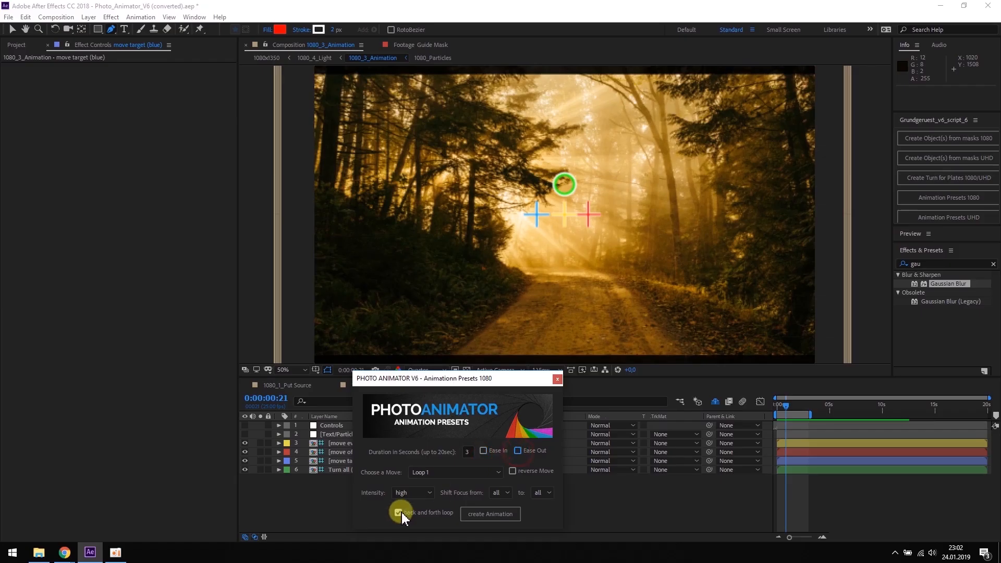
click(492, 513)
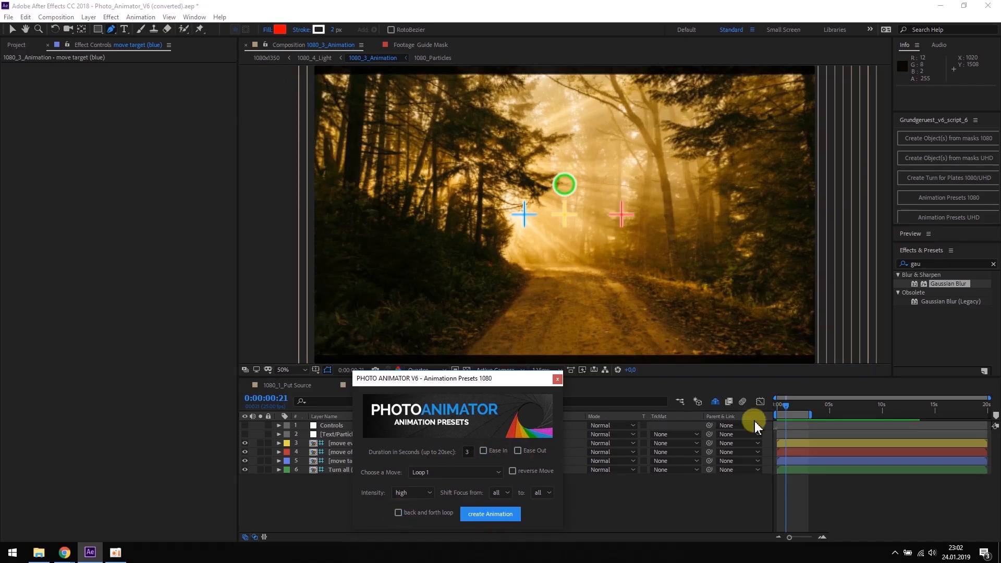
drag(780, 414, 764, 405)
key(space)
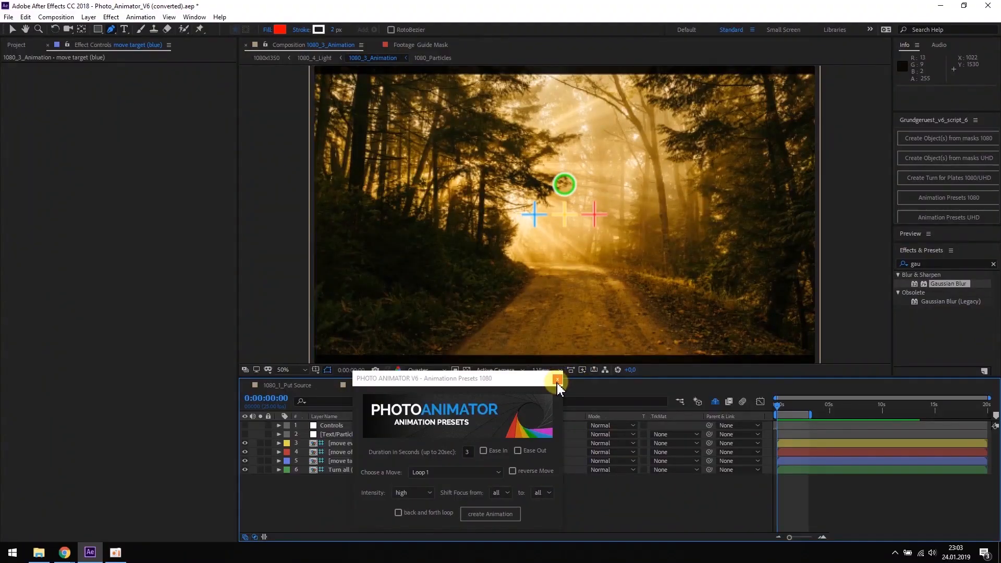
click(557, 381)
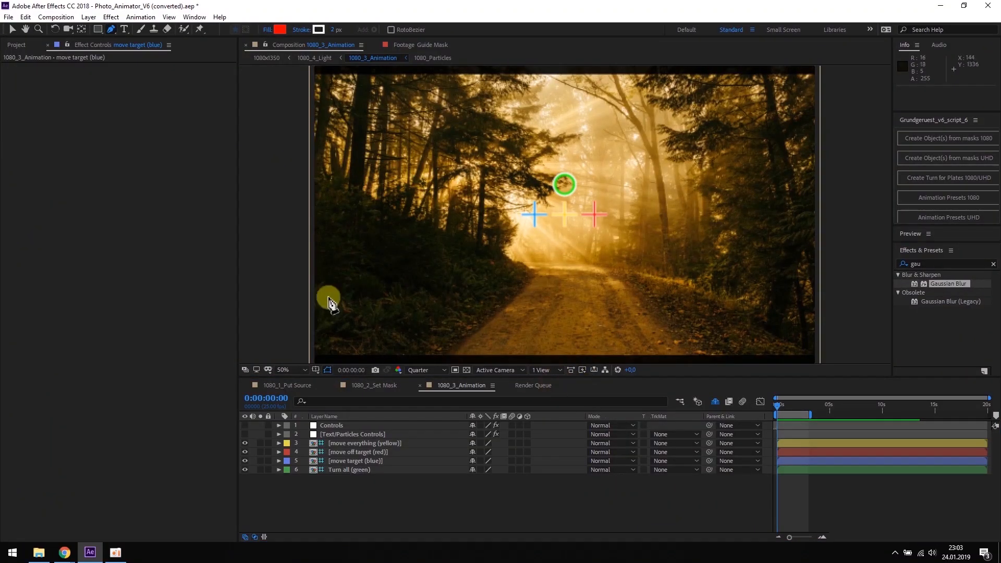
In 1080_4_Light, draw a closed Pen mask on the Light Controls, Mask and Map layer around the trees left of the clearing
click(16, 46)
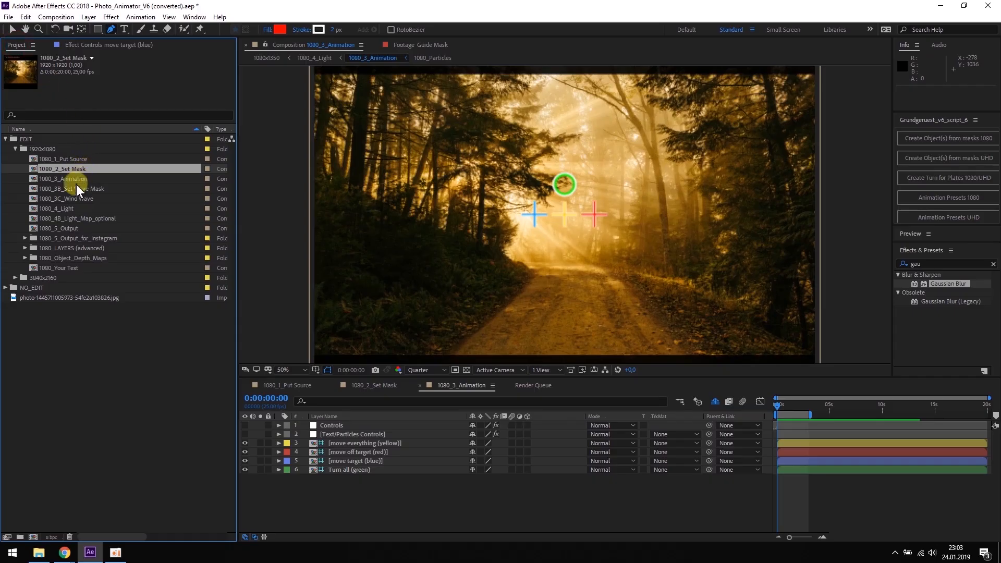
double_click(61, 209)
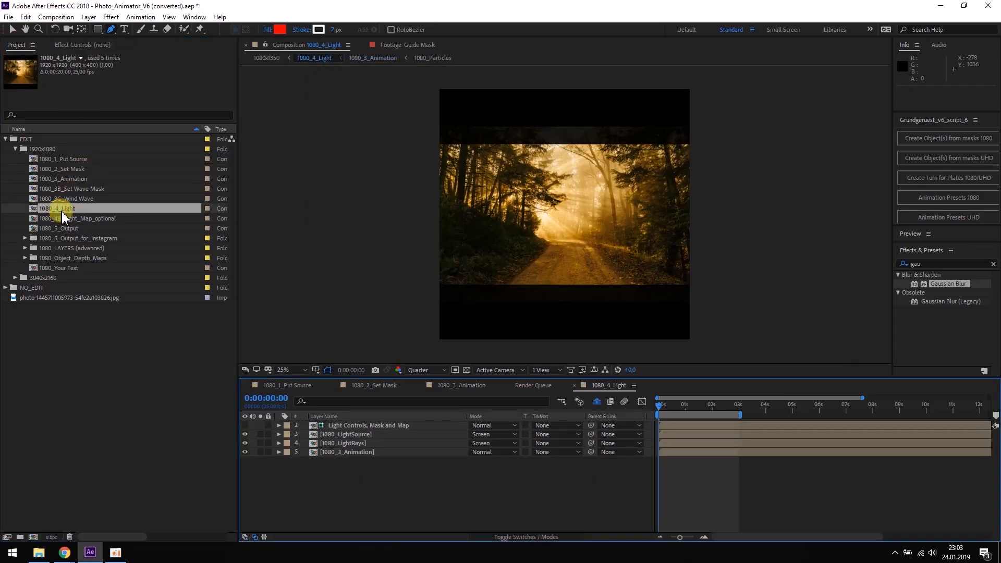
click(363, 427)
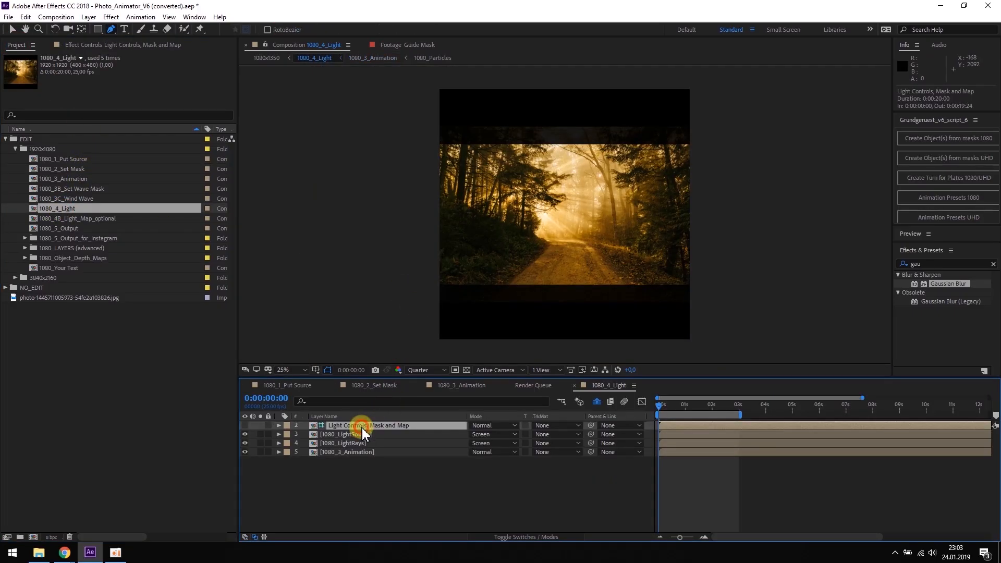
click(111, 30)
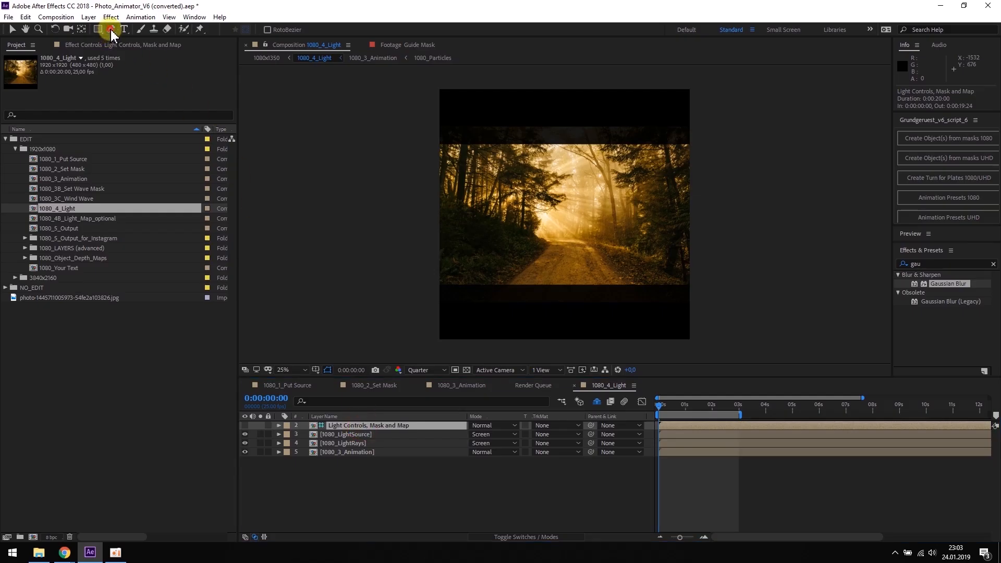
click(481, 173)
click(483, 197)
click(502, 211)
click(523, 209)
click(536, 189)
drag(538, 167, 539, 152)
click(536, 141)
click(509, 136)
click(481, 135)
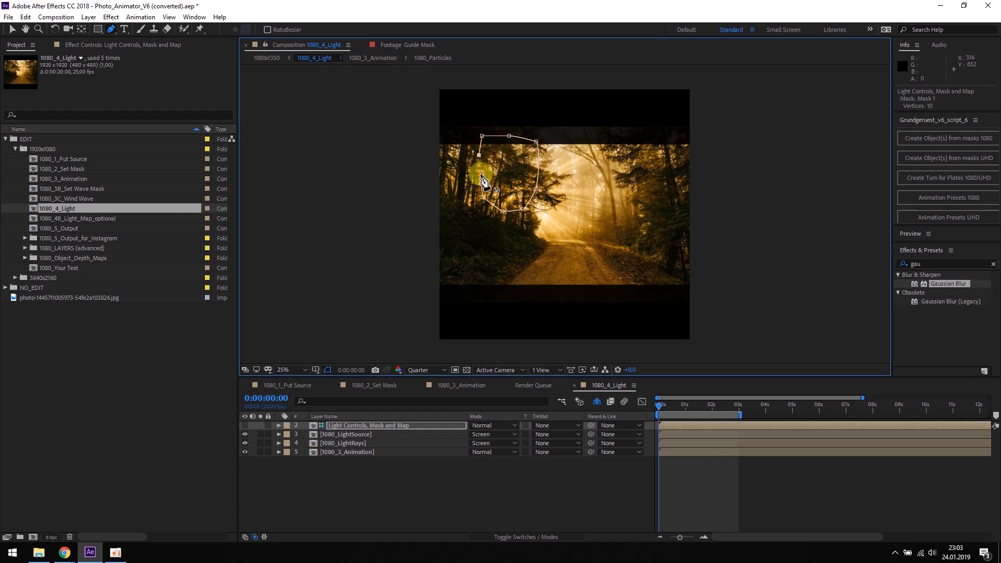
click(481, 174)
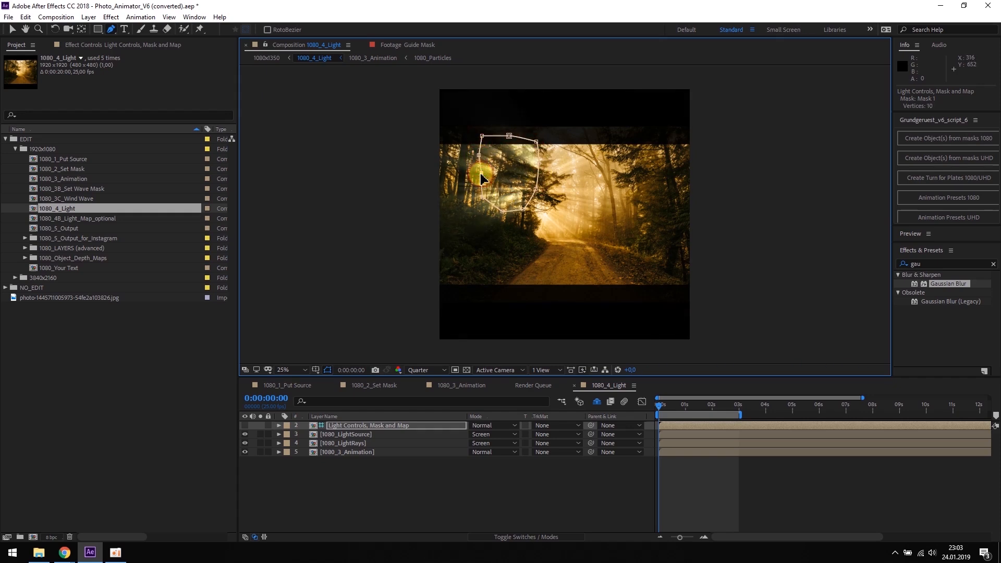
Place the Point of Light Source inside the masked trees at about 516, 798
click(80, 46)
click(47, 67)
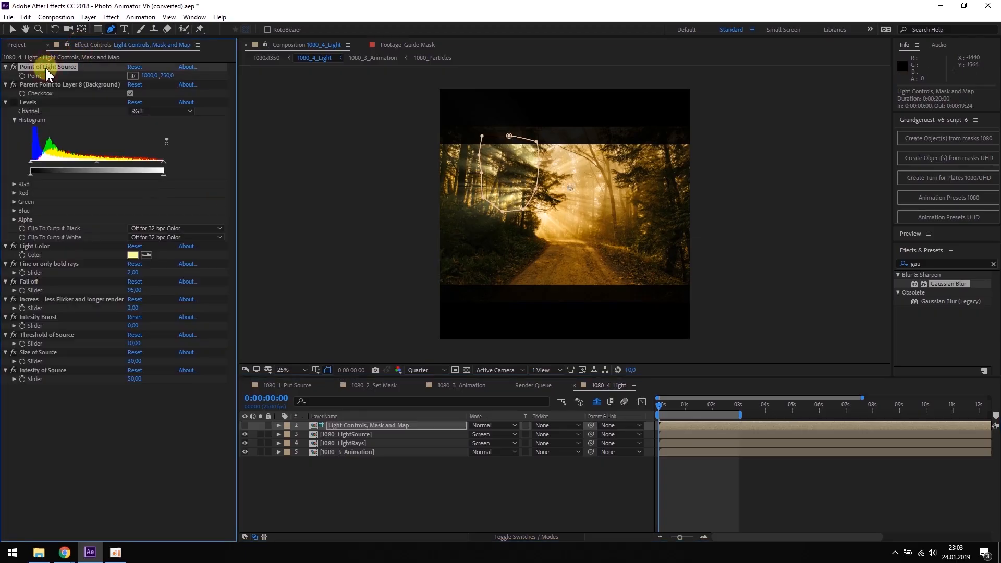
click(12, 29)
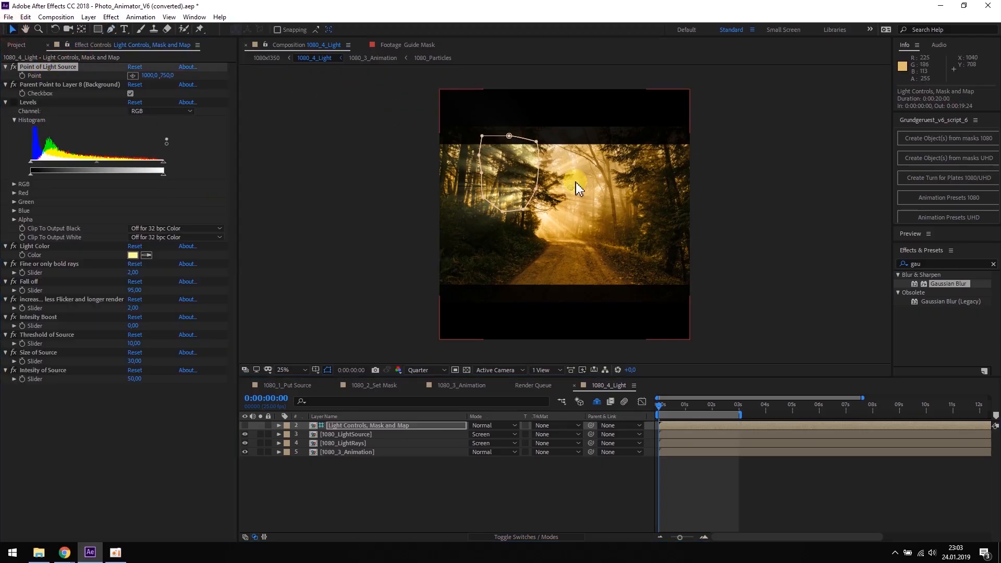
drag(570, 189, 510, 200)
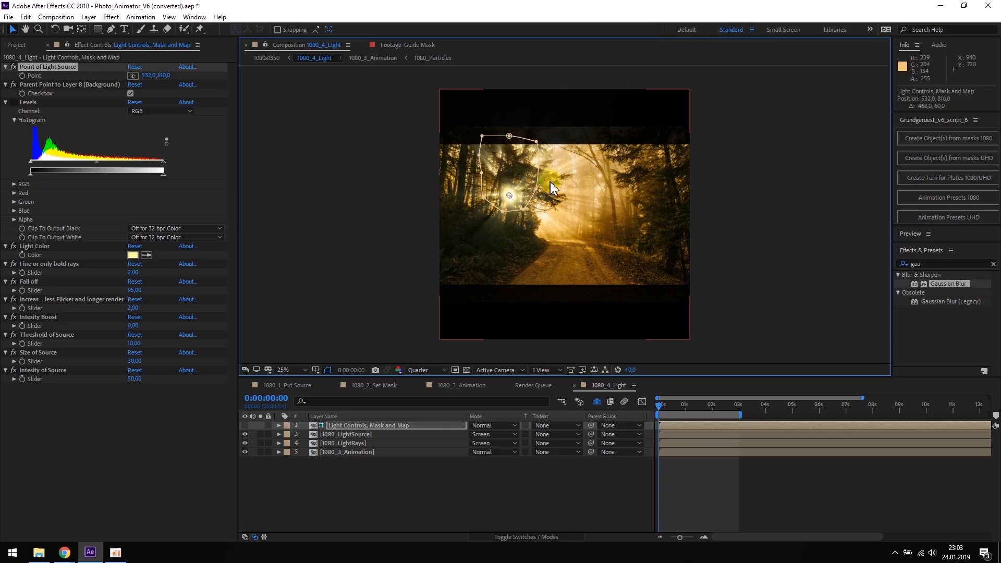
drag(508, 199, 507, 201)
key(period)
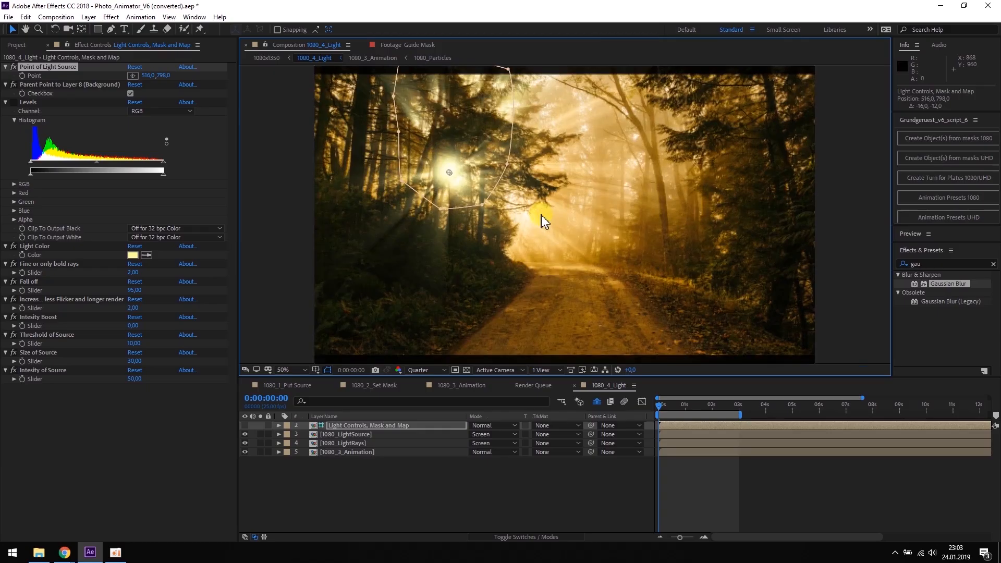
Set the Light Color to the warm orange FEC874
click(133, 255)
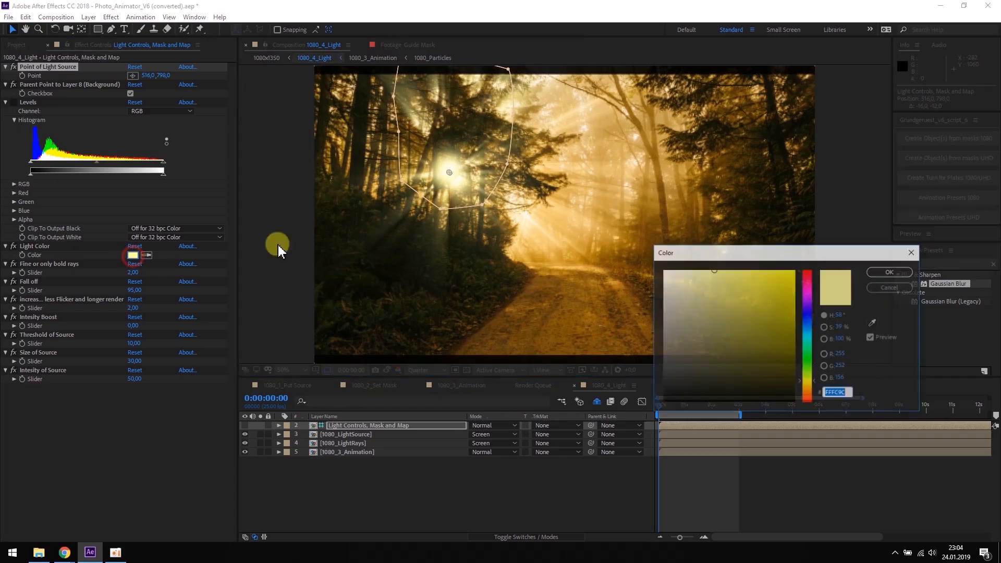
drag(812, 381, 813, 387)
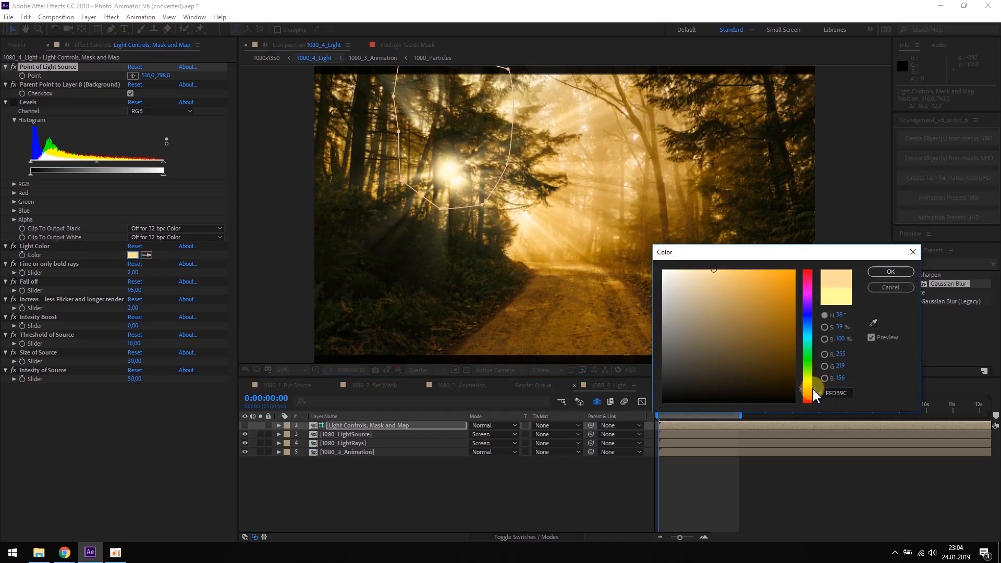
drag(725, 275, 734, 270)
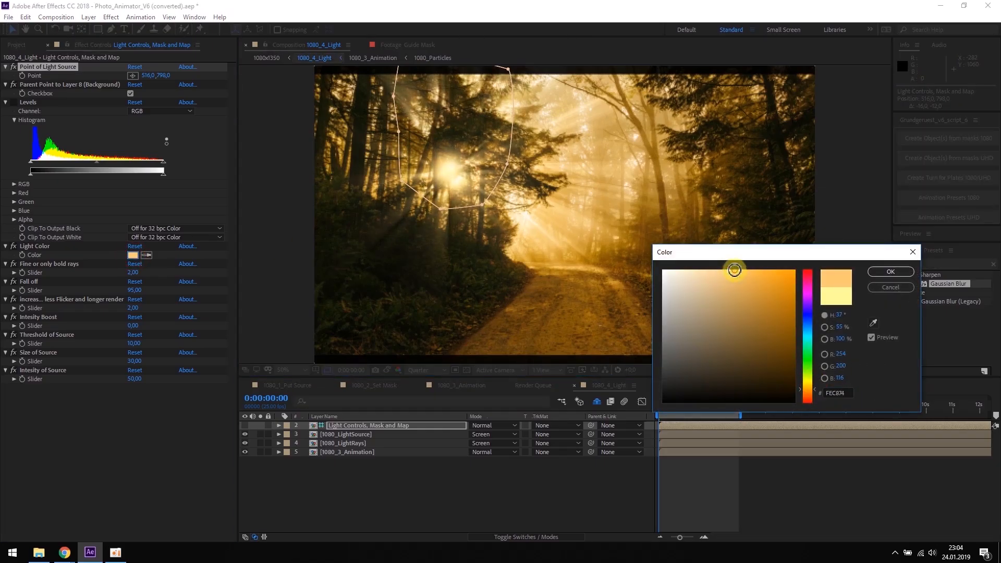
click(888, 270)
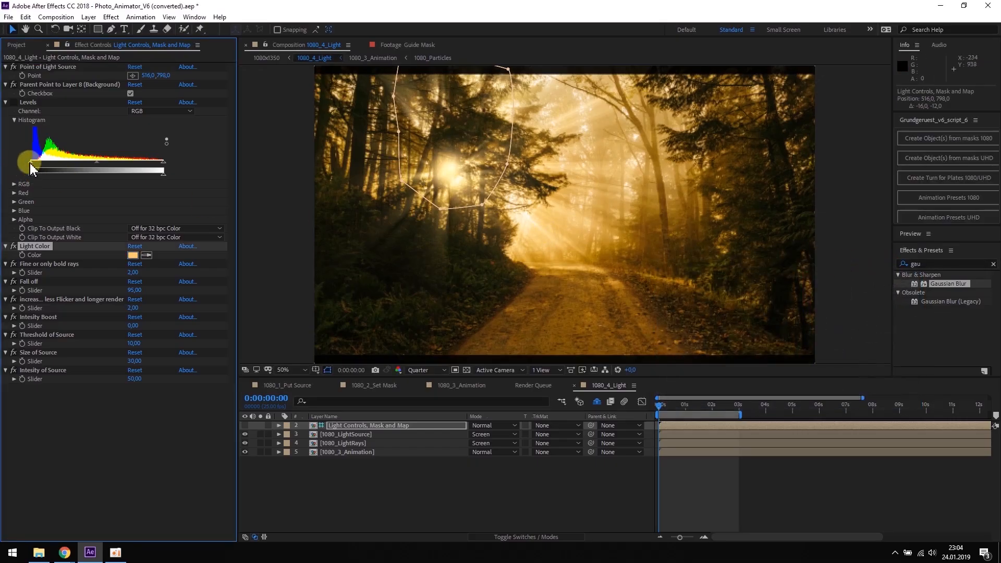
Narrow the Levels input range by raising the black point and lowering the white point, and set Fall off to 98,75
drag(33, 169, 120, 168)
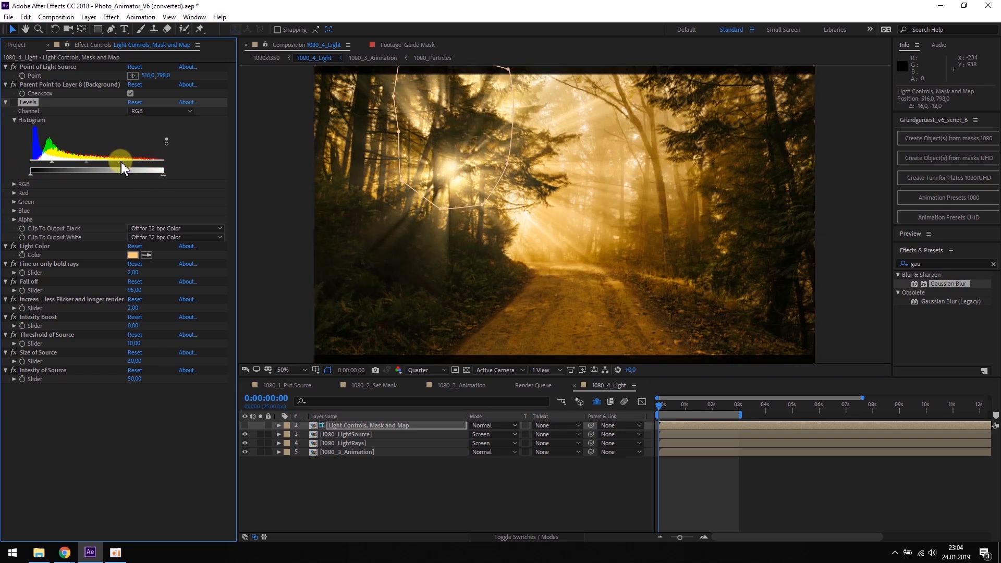
click(14, 291)
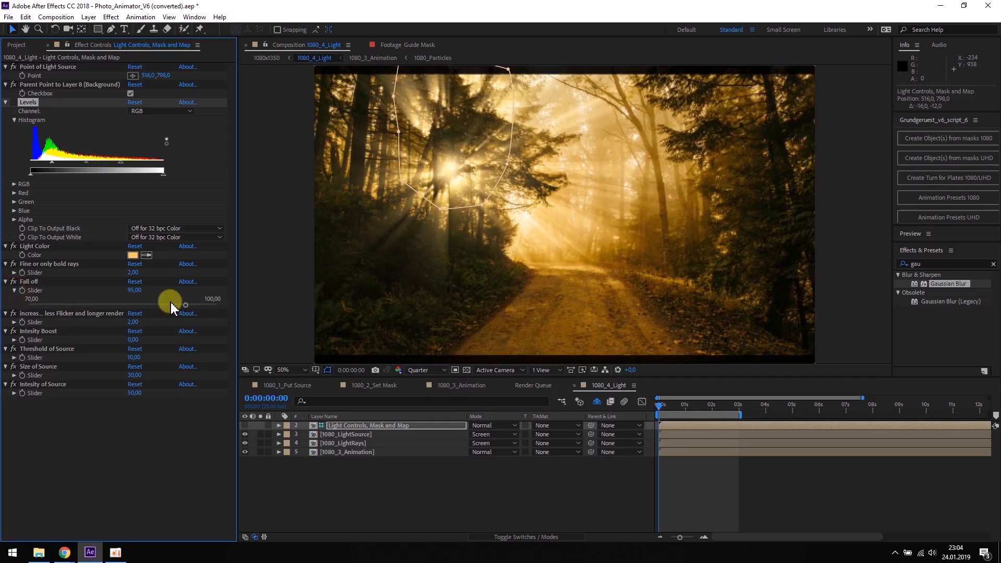
drag(186, 308, 209, 307)
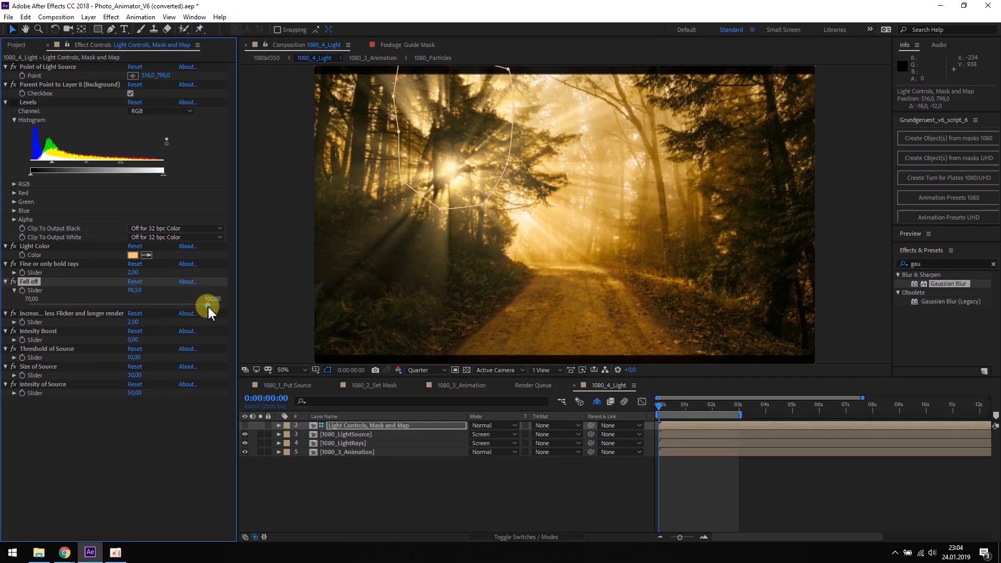
click(131, 94)
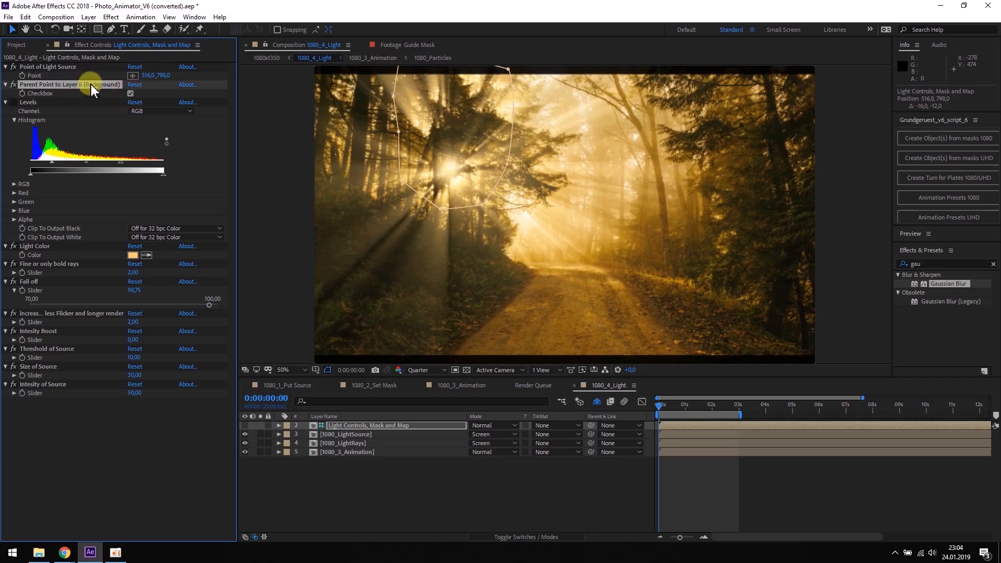
click(129, 94)
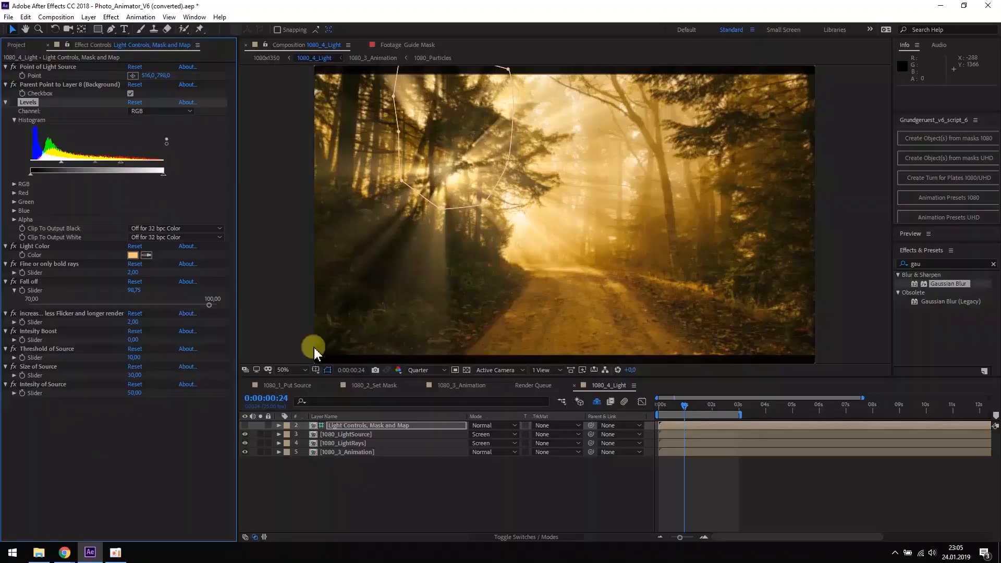
Hide the 1080_3_Animation layer, shift the Levels midtones and preview the isolated light rays from the start of the timeline
click(245, 452)
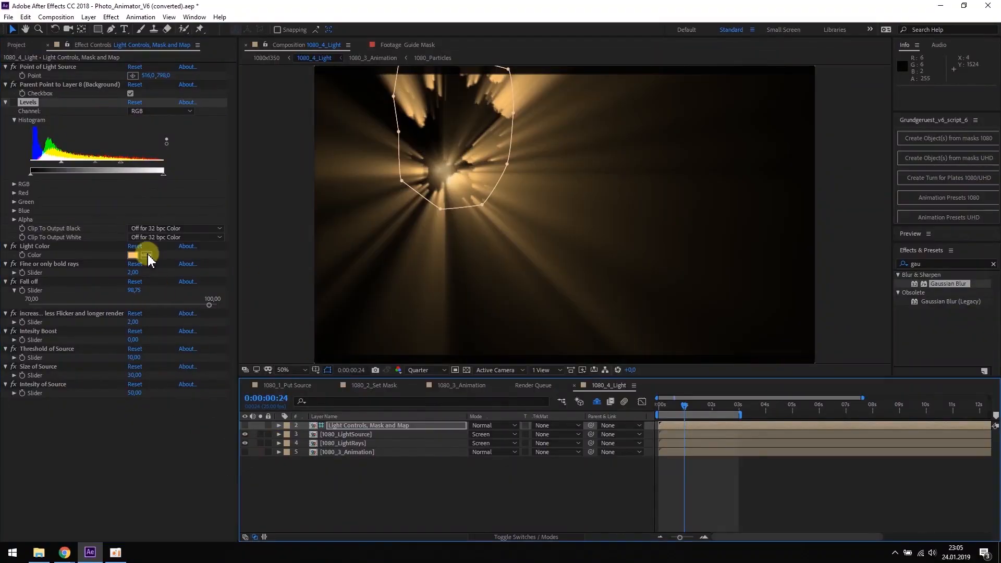
drag(96, 164, 86, 163)
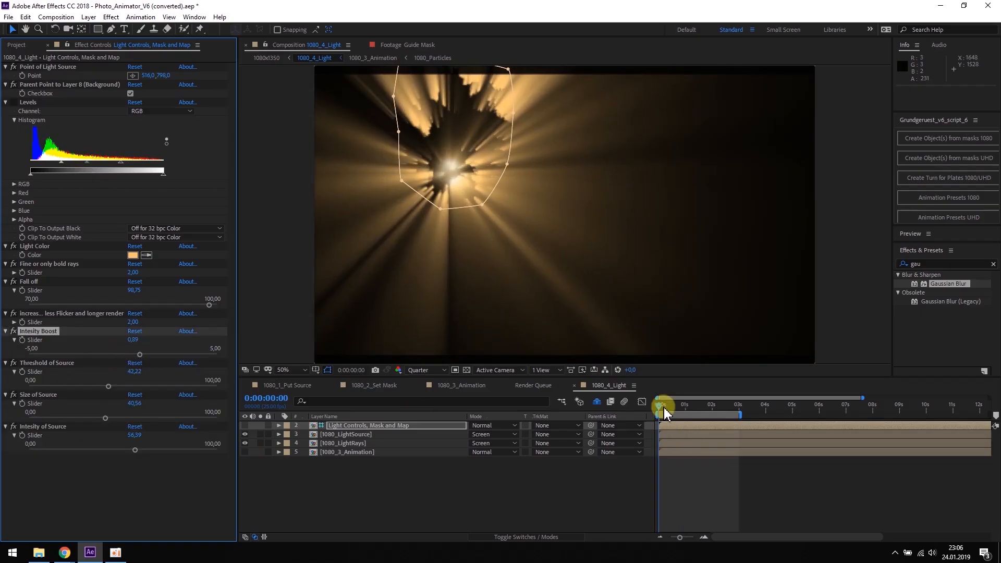
key(space)
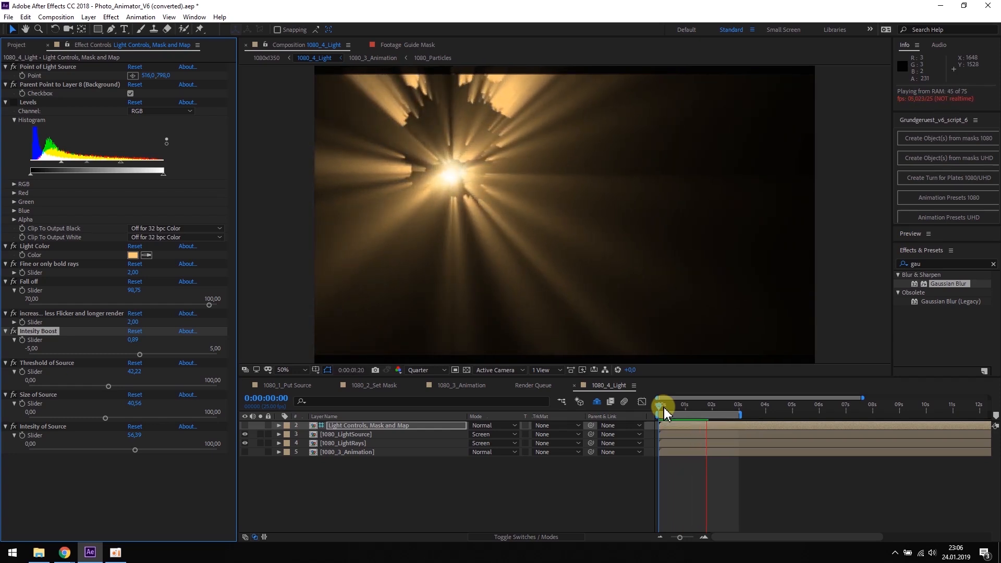
key(space)
click(658, 405)
key(space)
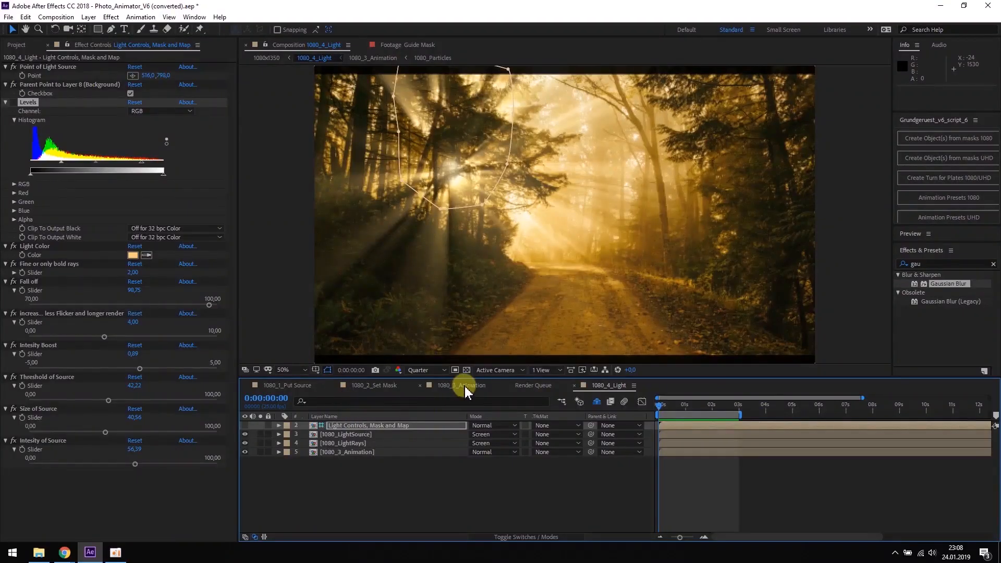
In 1080_3_Animation, turn on particles in Text/Particles Controls with size 8,67, speed 0 and amount 26,11
click(462, 386)
click(342, 435)
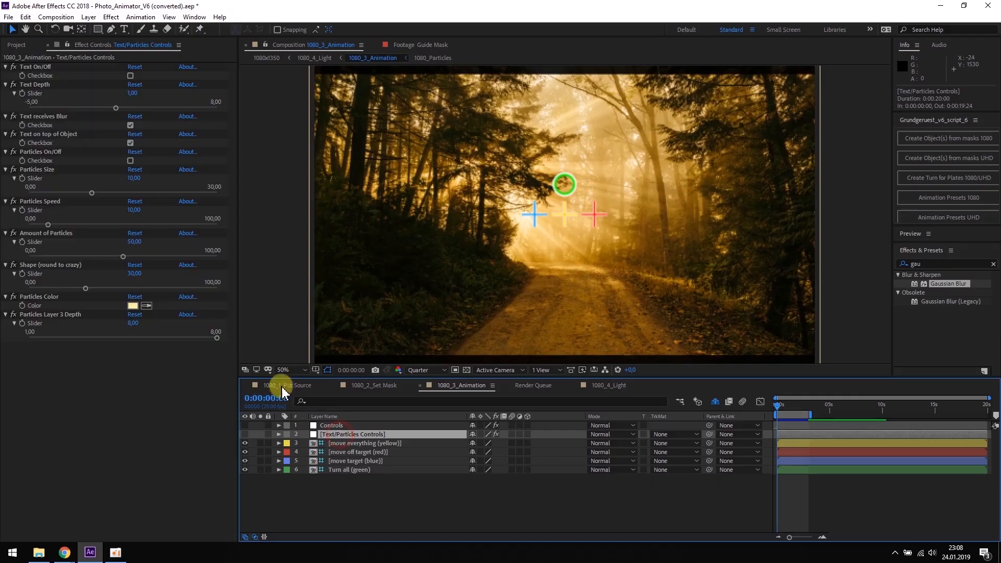
click(131, 162)
drag(48, 225, 29, 225)
drag(123, 257, 78, 256)
drag(92, 193, 79, 194)
Pick a pale yellow for the Particles Color
click(132, 305)
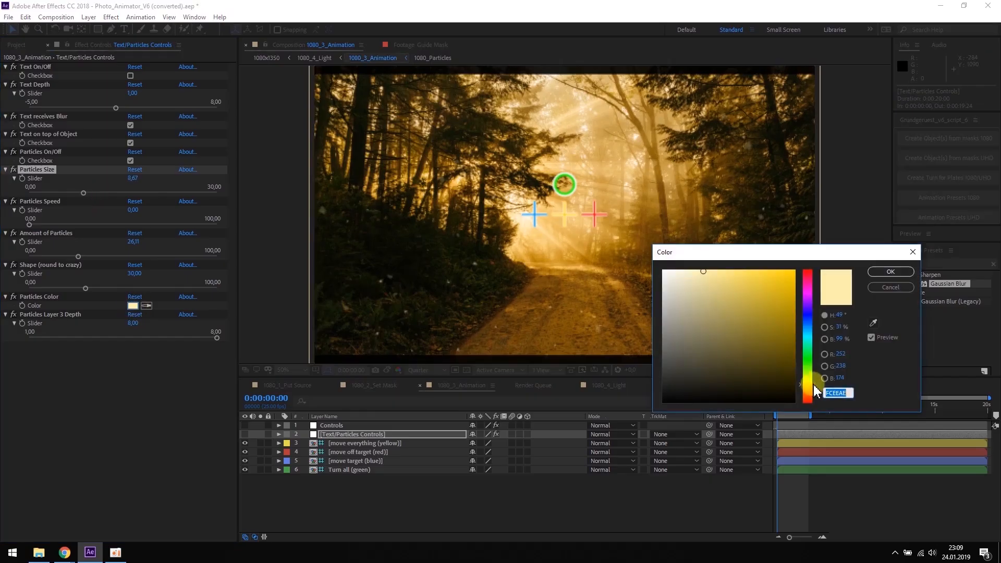
drag(711, 265, 706, 270)
click(884, 273)
click(665, 390)
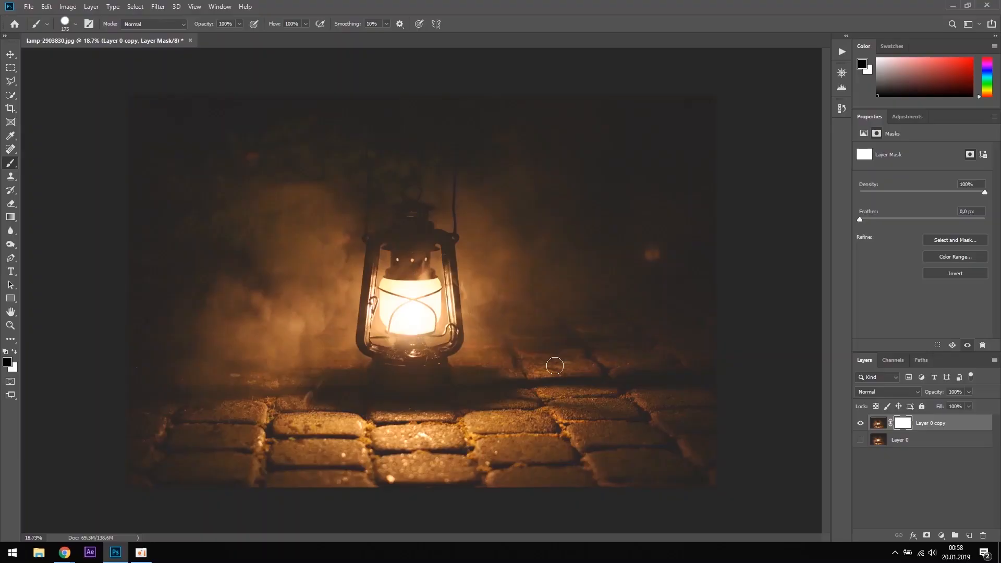
In Photoshop, brush black on the Layer 0 copy mask along the lantern's frame and handle to hide the surrounding background
scroll(464, 391, up, 5)
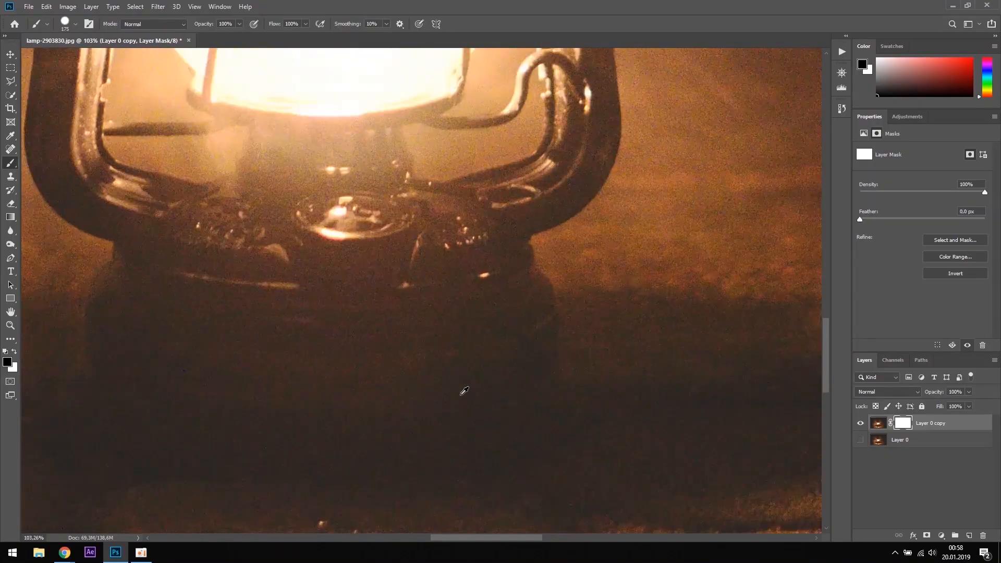
drag(538, 241, 613, 188)
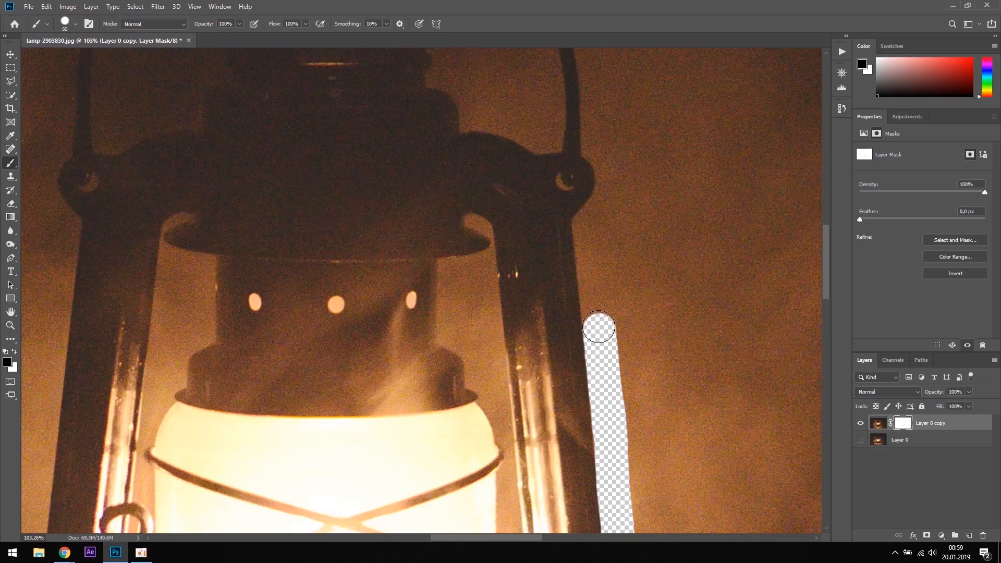
mouse_move(600, 320)
mouse_down()
mouse_move(589, 233)
mouse_move(606, 198)
mouse_move(605, 151)
mouse_move(593, 79)
mouse_up()
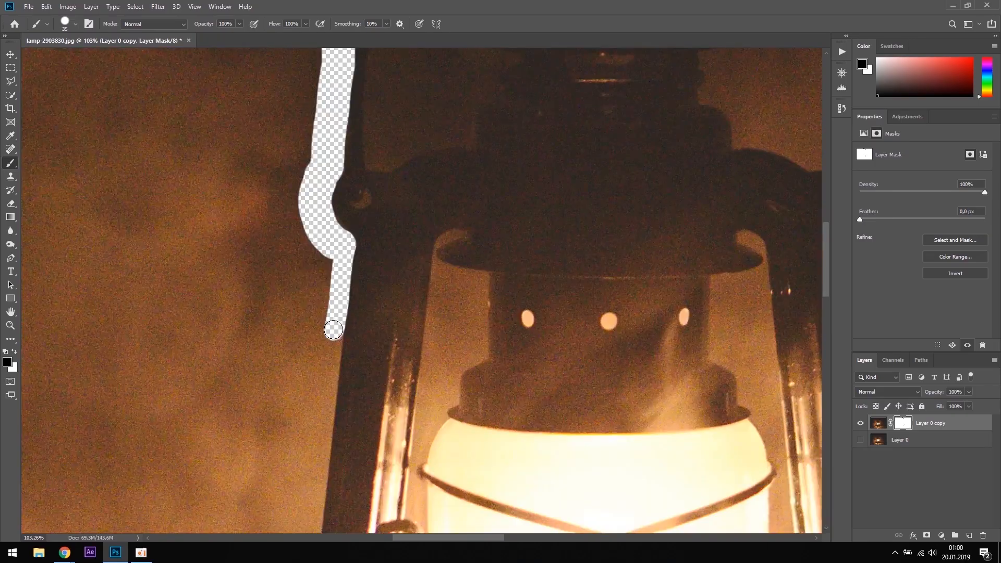
drag(329, 292, 313, 355)
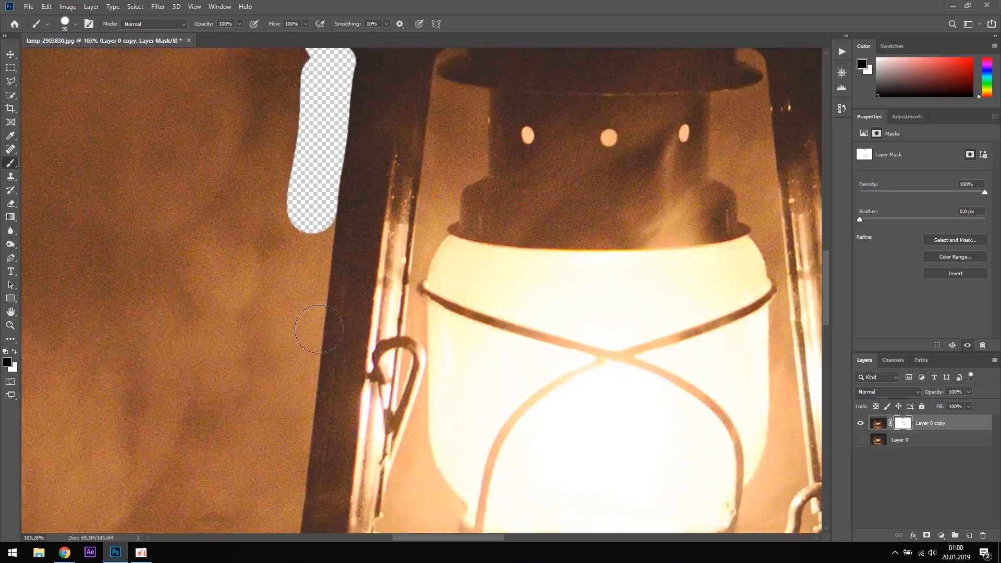
drag(521, 425, 537, 440)
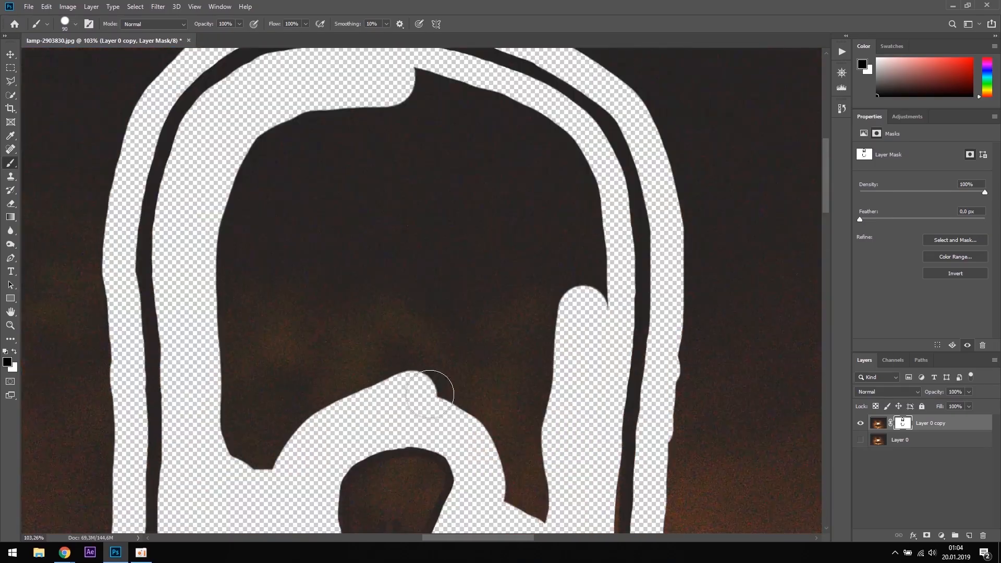
mouse_move(431, 391)
mouse_down()
mouse_move(586, 242)
mouse_move(319, 123)
mouse_move(516, 455)
mouse_move(487, 331)
mouse_up()
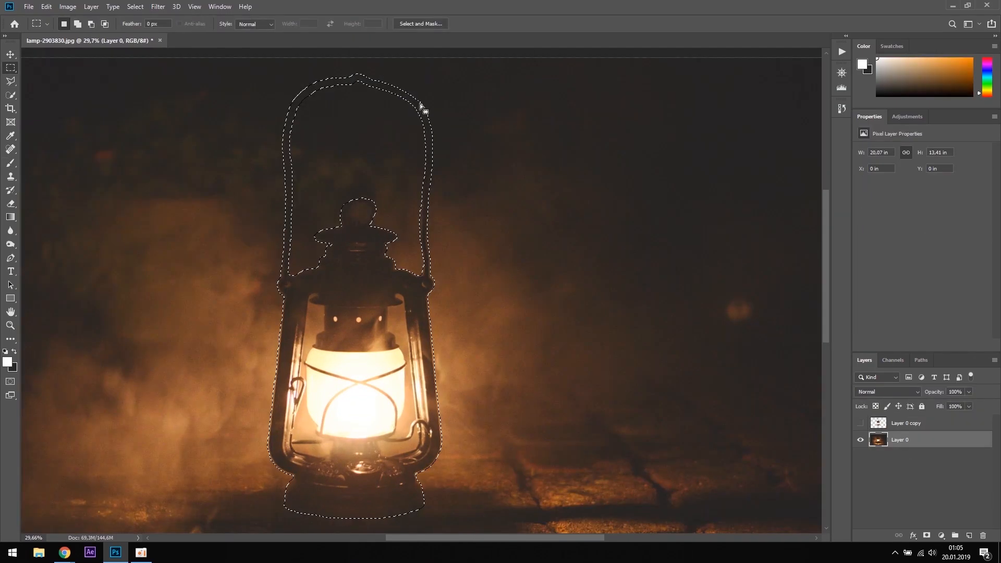
Fill the lantern selection on Layer 0 with Content-Aware contents at 100% opacity, and clear the selection
click(47, 7)
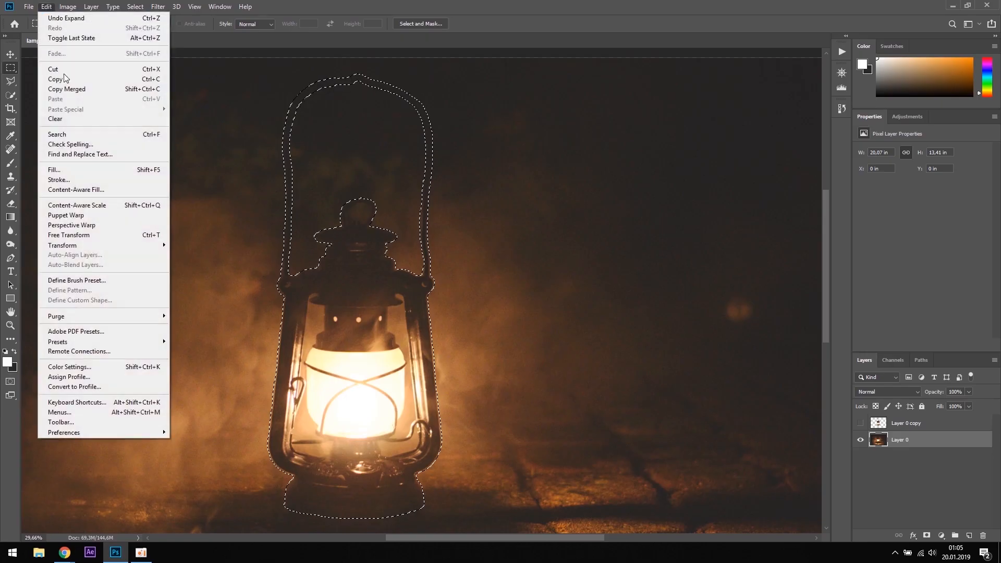
click(86, 173)
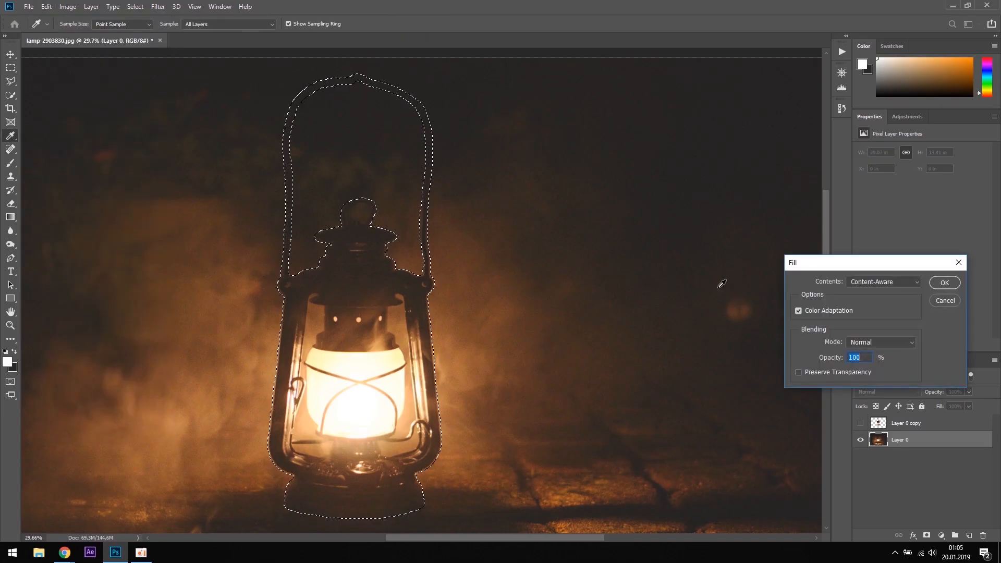
click(900, 282)
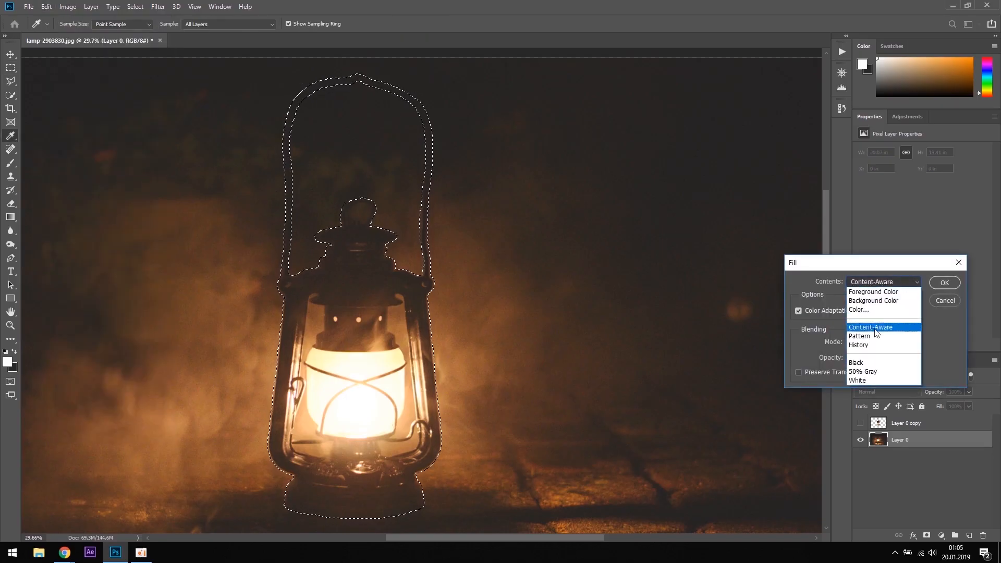
click(881, 328)
click(945, 283)
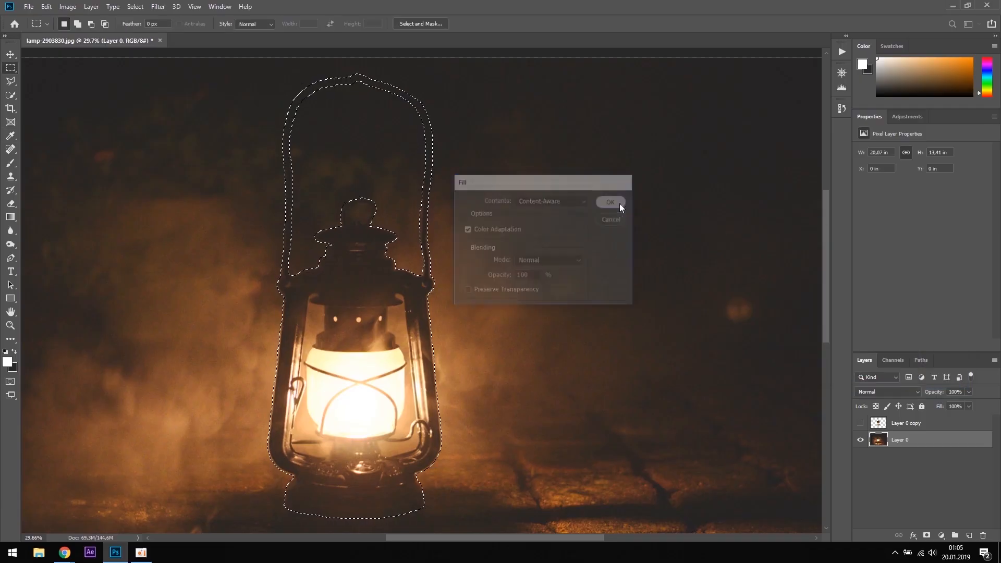
key(ctrl+d)
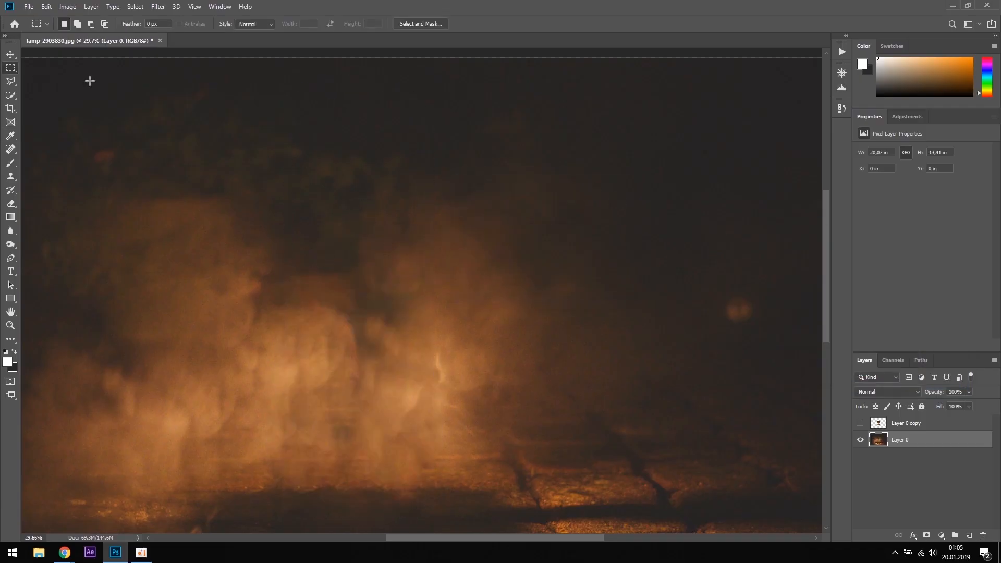
key(ctrl+0)
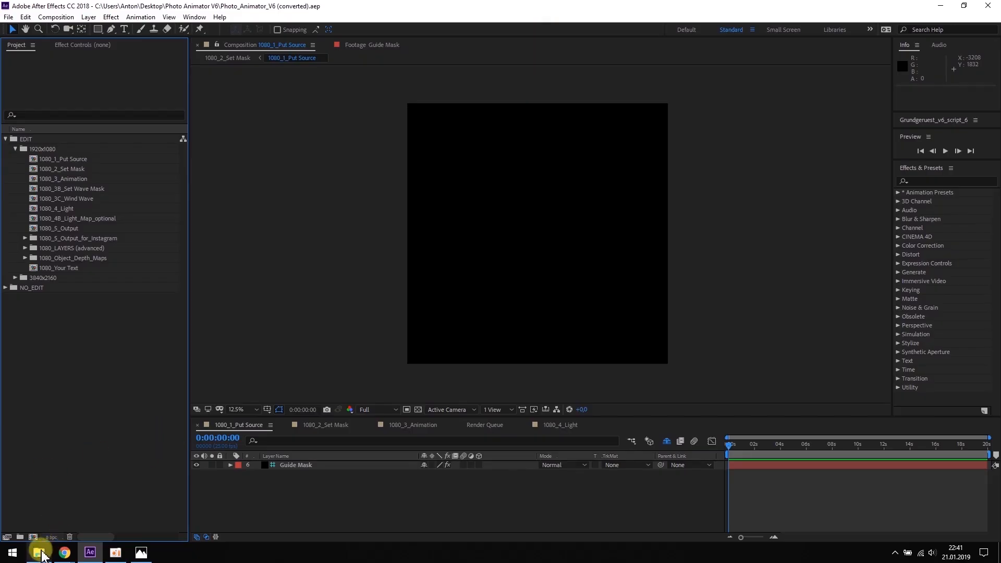
In After Effects, import lamp.png and lamp_background.jpg into the project
click(38, 552)
drag(521, 320, 87, 368)
click(80, 354)
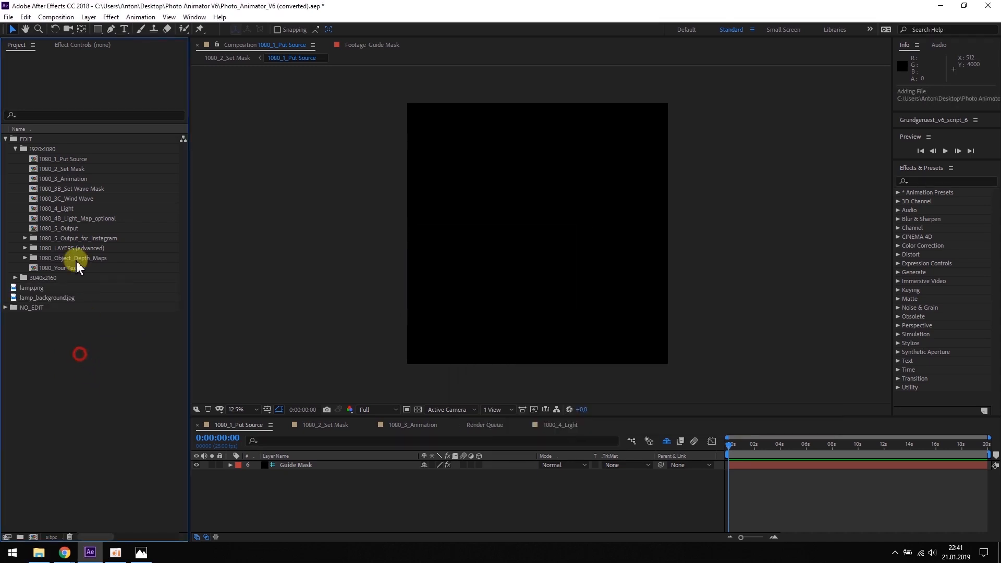
Add lamp_background.jpg to 1080_1_Put Source below Guide Mask, scaled to the frame width and positioned at 2000, 2072
click(56, 159)
drag(42, 298, 272, 478)
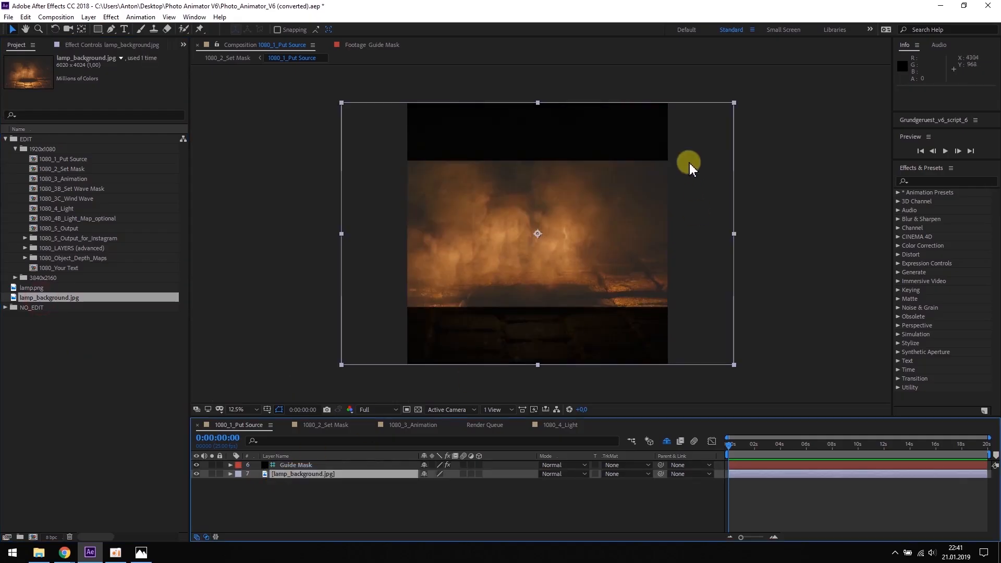
drag(734, 103, 684, 146)
drag(586, 189, 584, 192)
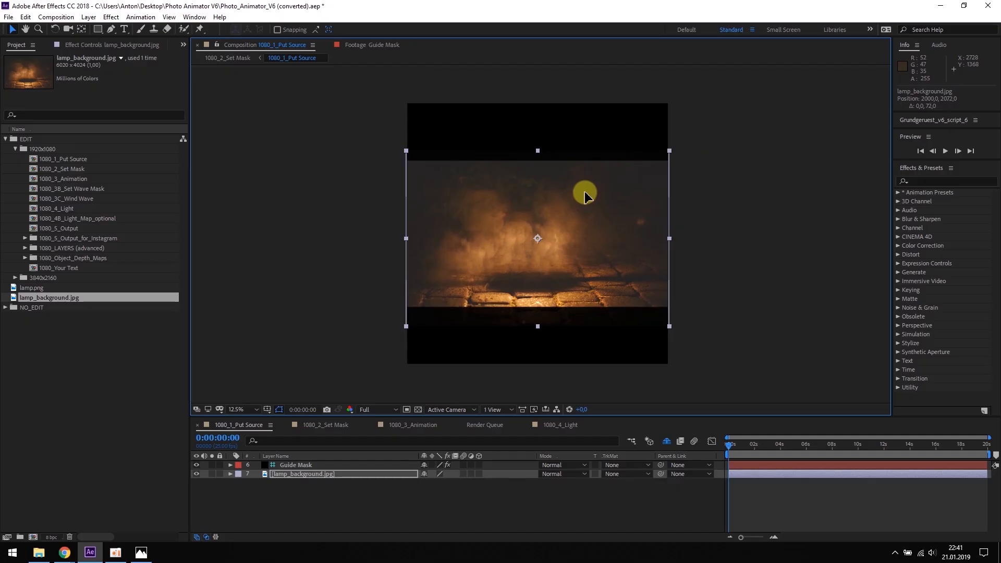
In 1080_2_Set Mask, draw a full-width rectangular mask on the MASK layer over the upper, smoky half of the lamp background
click(324, 435)
double_click(57, 169)
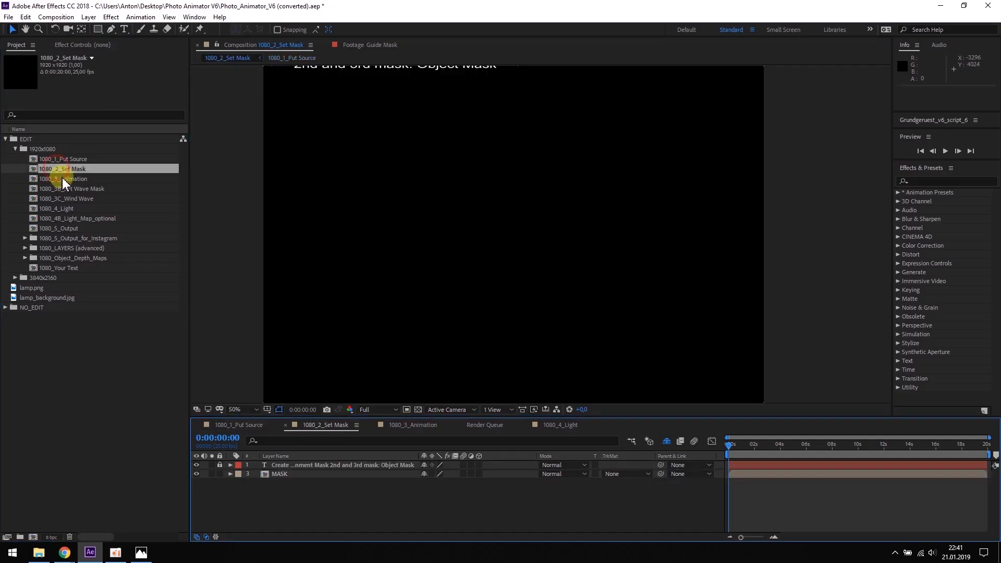
click(97, 29)
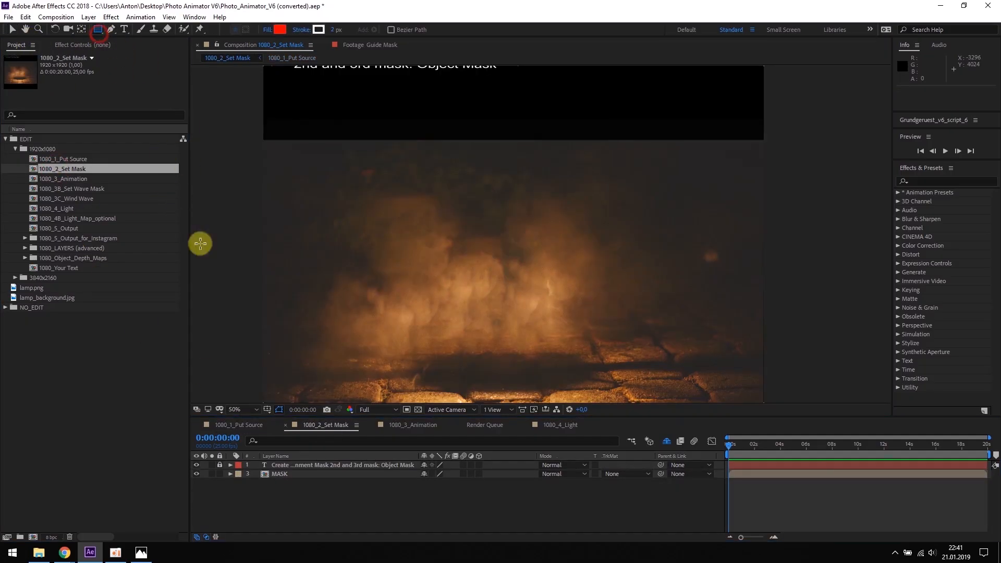
click(280, 474)
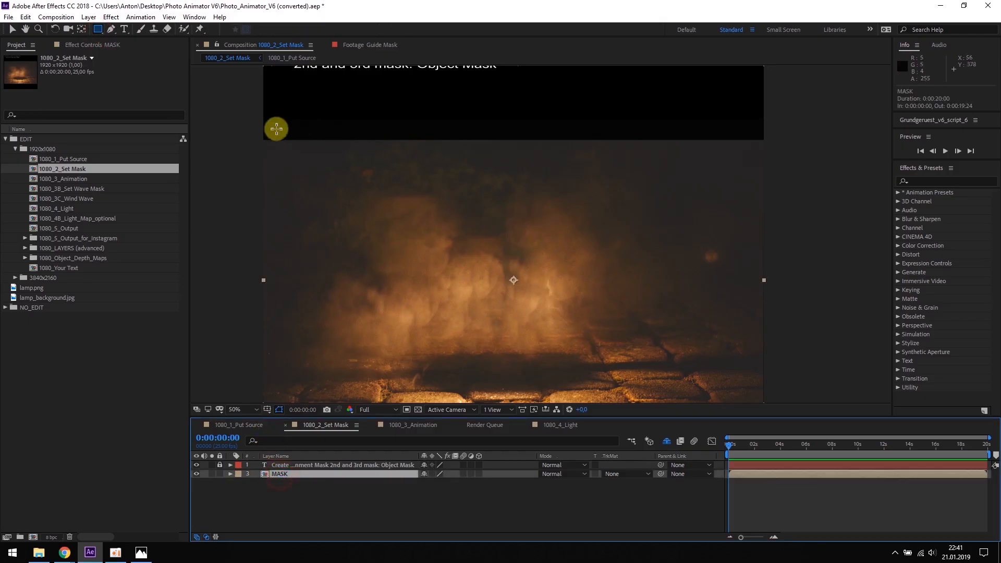
drag(249, 130, 771, 267)
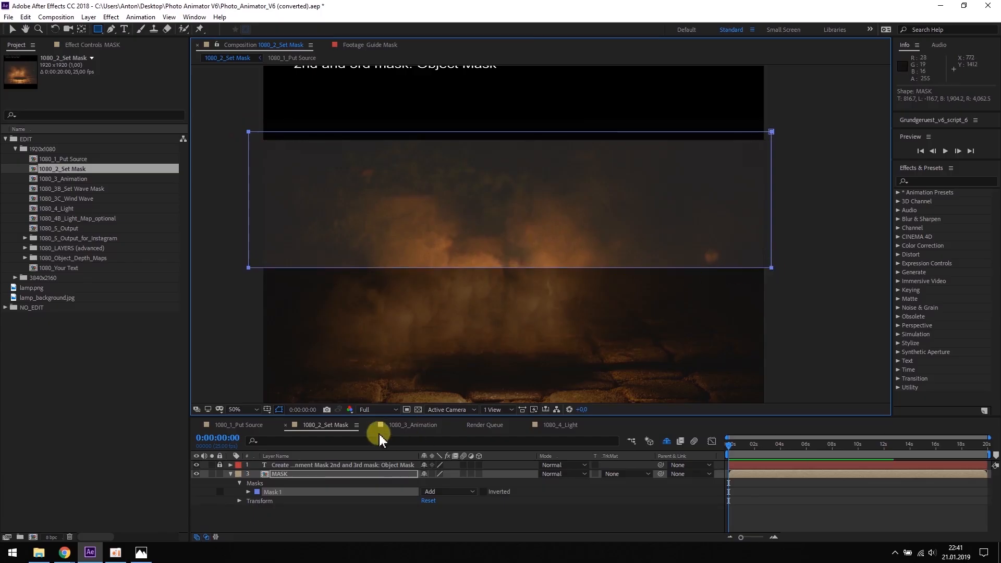
In 1080_3_Animation, set Layer Size Mask1 on the Controls layer to 17.98, using Visual Help Mode only while adjusting
double_click(61, 179)
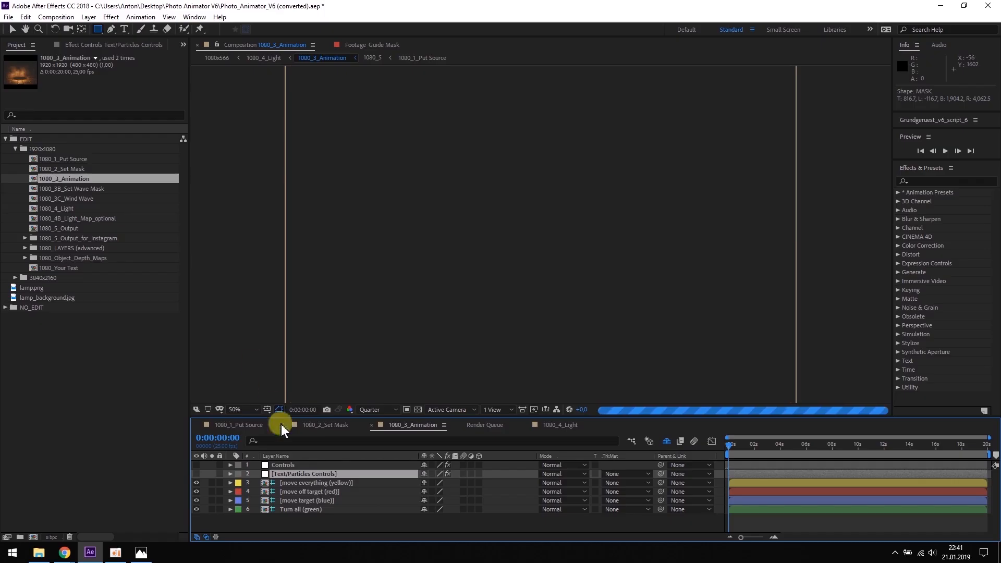
click(286, 465)
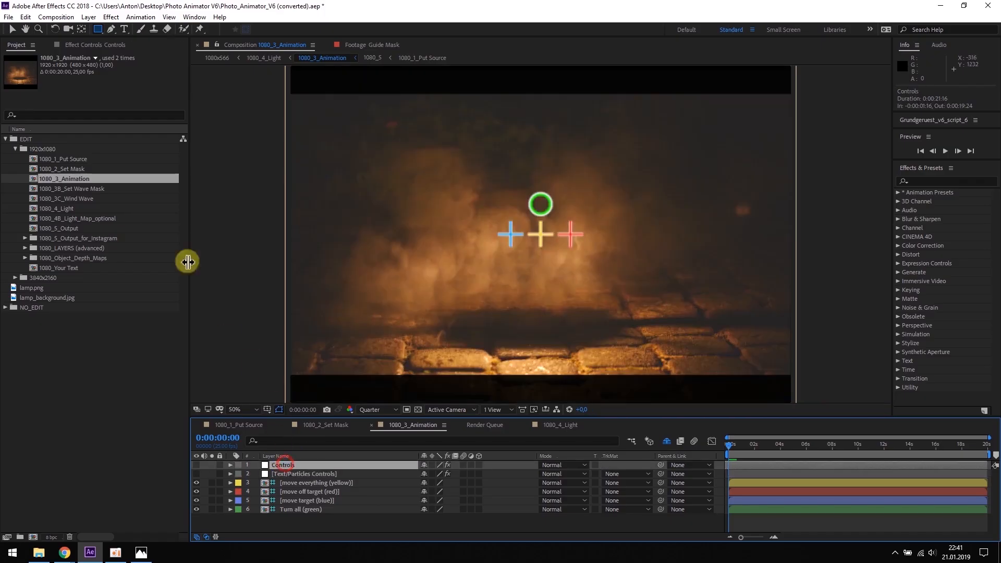
click(89, 46)
click(106, 76)
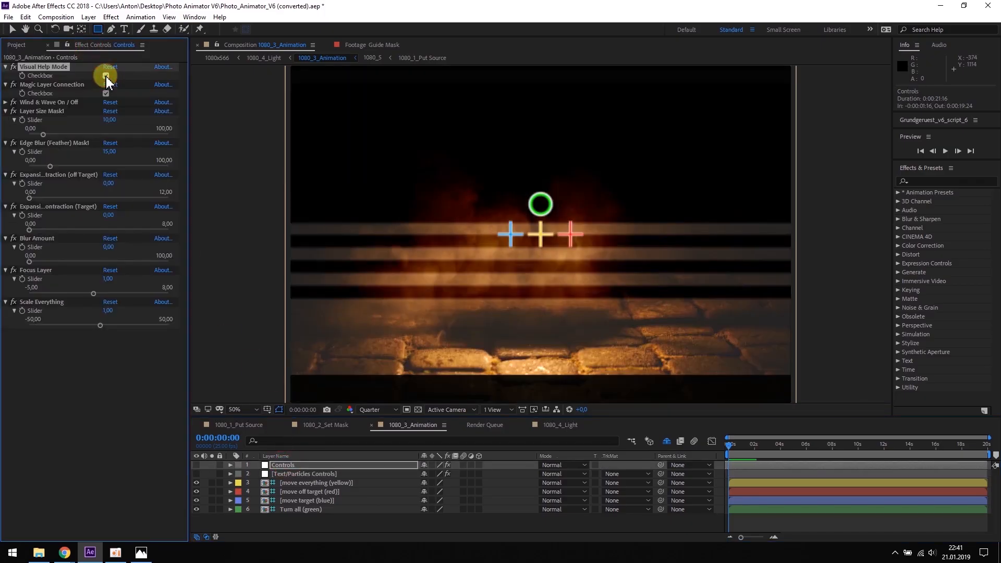
drag(44, 135, 58, 139)
click(106, 76)
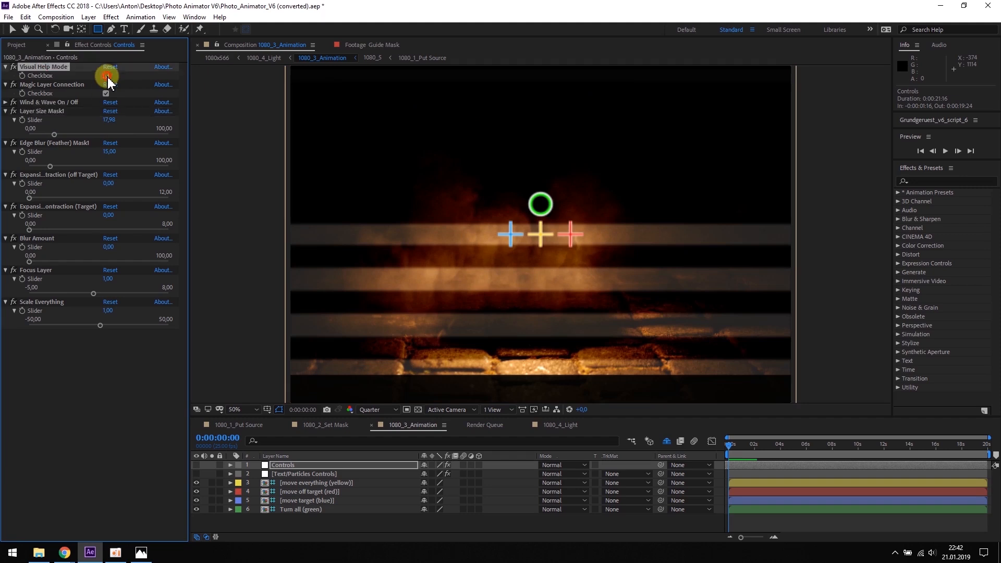
Open the 1080_3 composition from 1080_LAYERS (advanced) and add lamp.png above Wind and Wave 1080
click(17, 45)
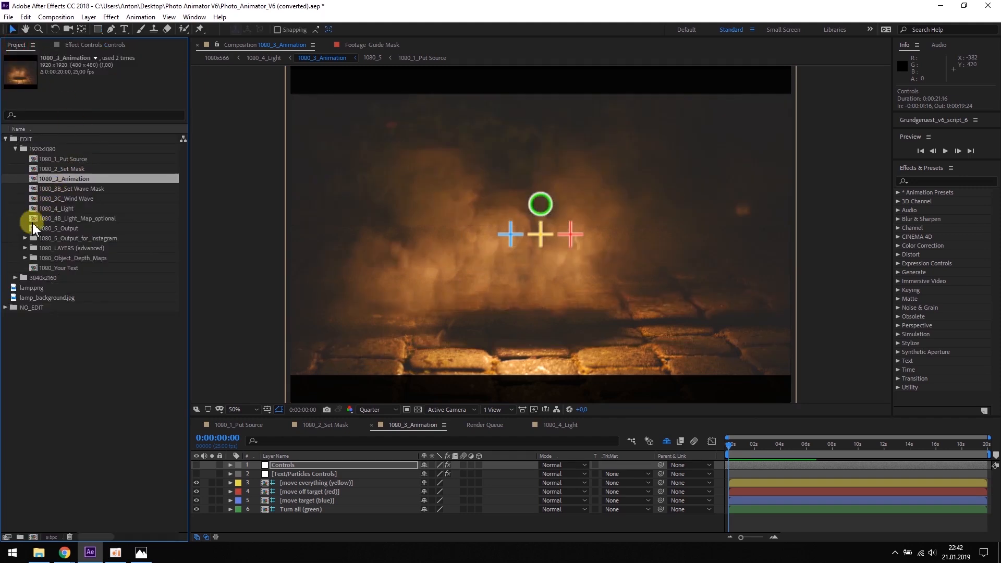
click(24, 249)
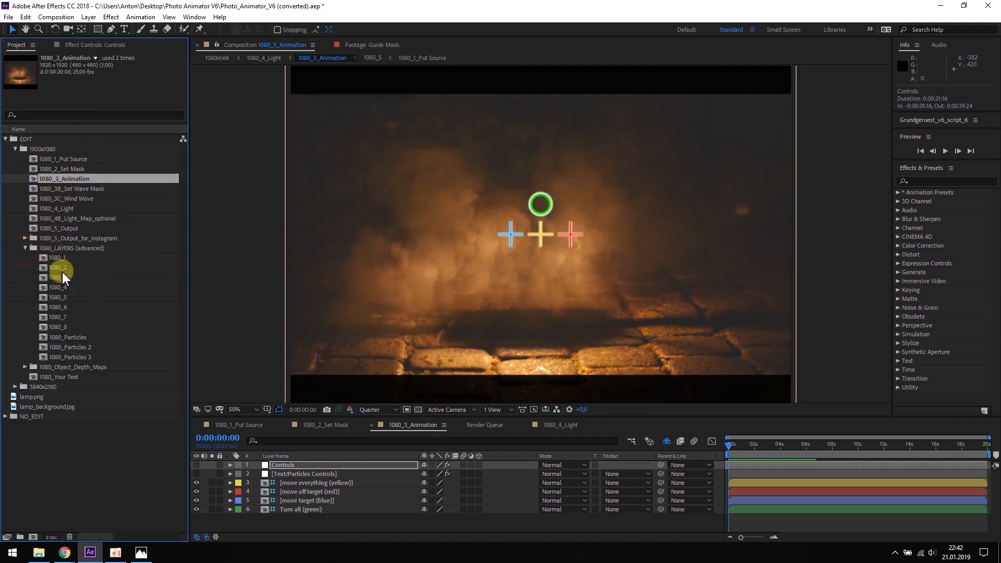
double_click(58, 279)
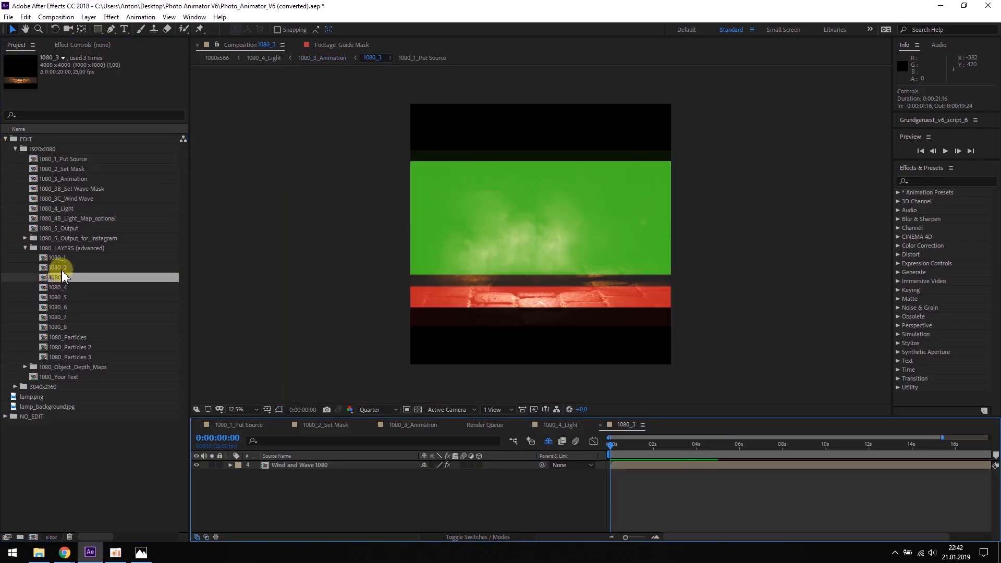
drag(34, 399, 286, 459)
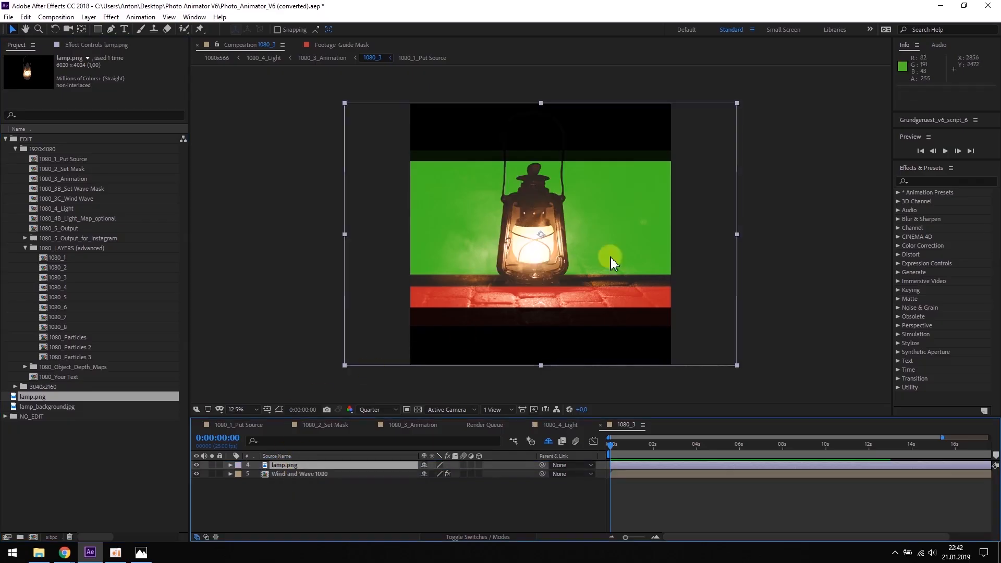
Scale the lamp.png layer to 67% and move it down to about 2008, 2088 so the lantern stands on the ground
key(s)
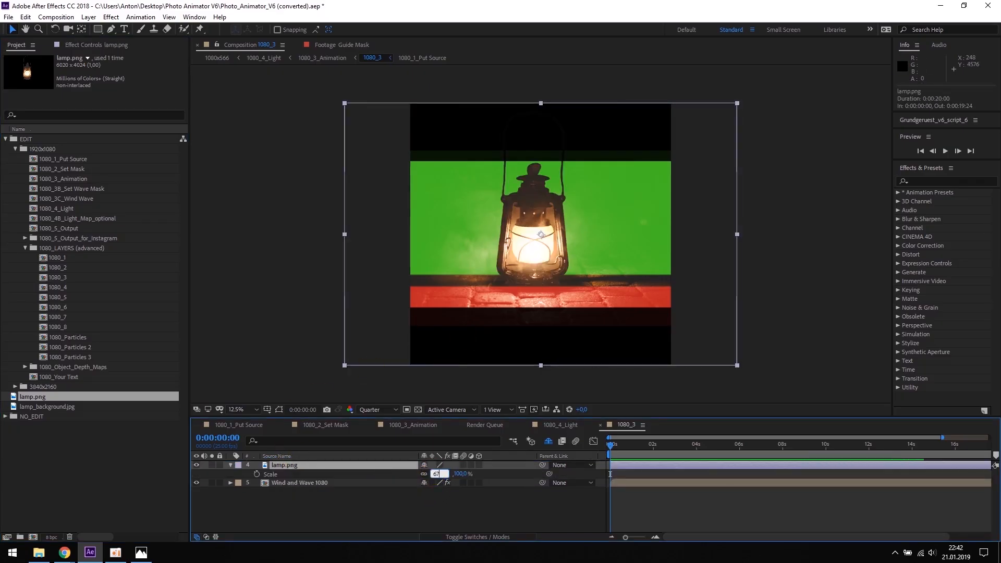
text(67)
key(Return)
drag(577, 223, 581, 230)
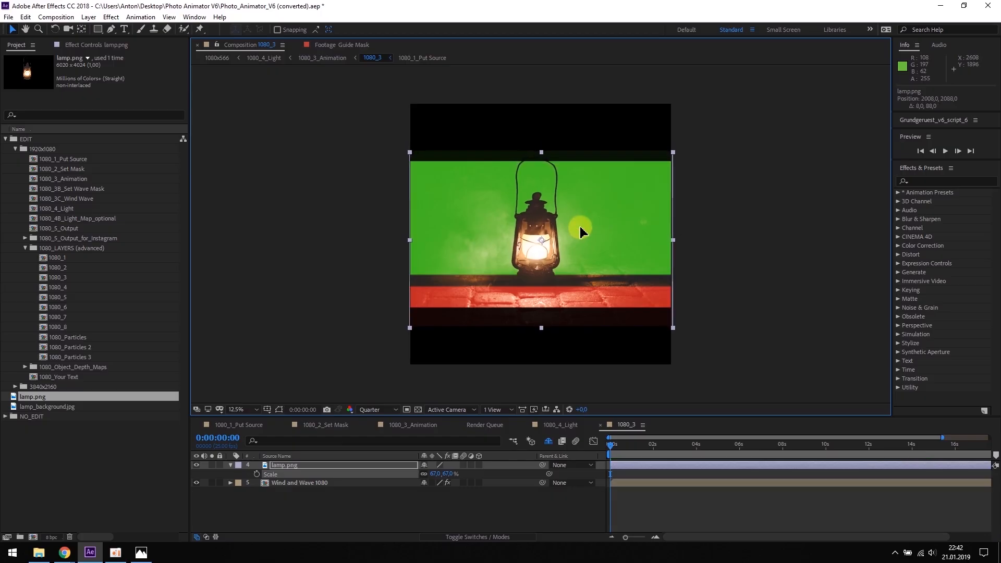
click(699, 225)
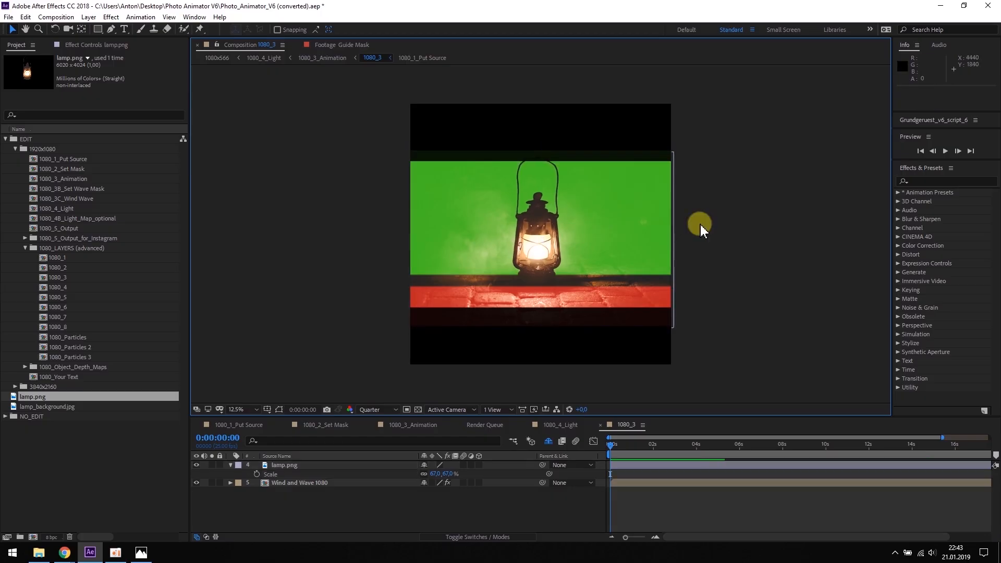
In 1080_3_Animation, try moving the red off-target control down and left, and undo the move
click(373, 427)
drag(575, 239, 578, 266)
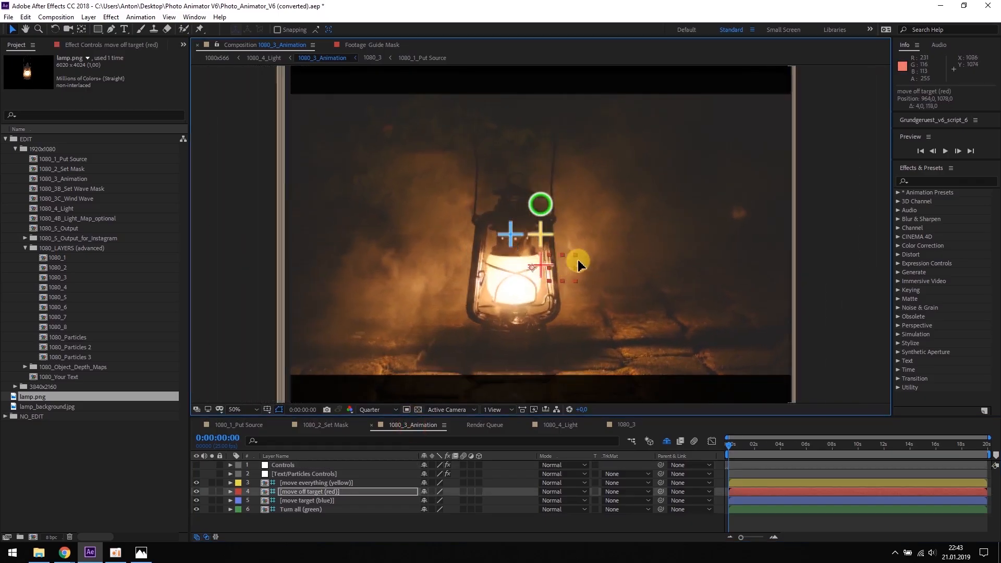
key(ctrl+z)
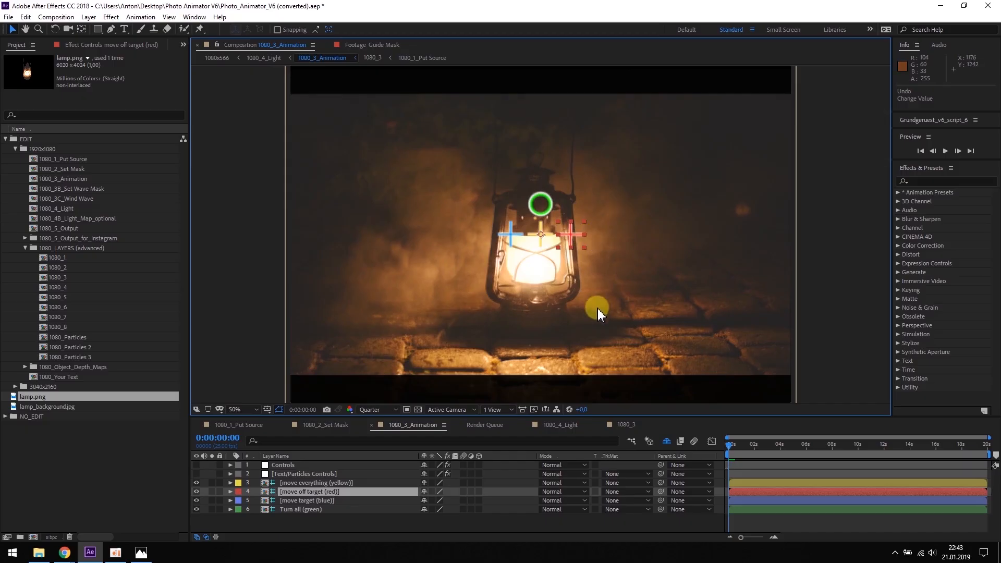
Go to the four-second mark and shorten the 1080_3_Animation work area to end there
click(301, 410)
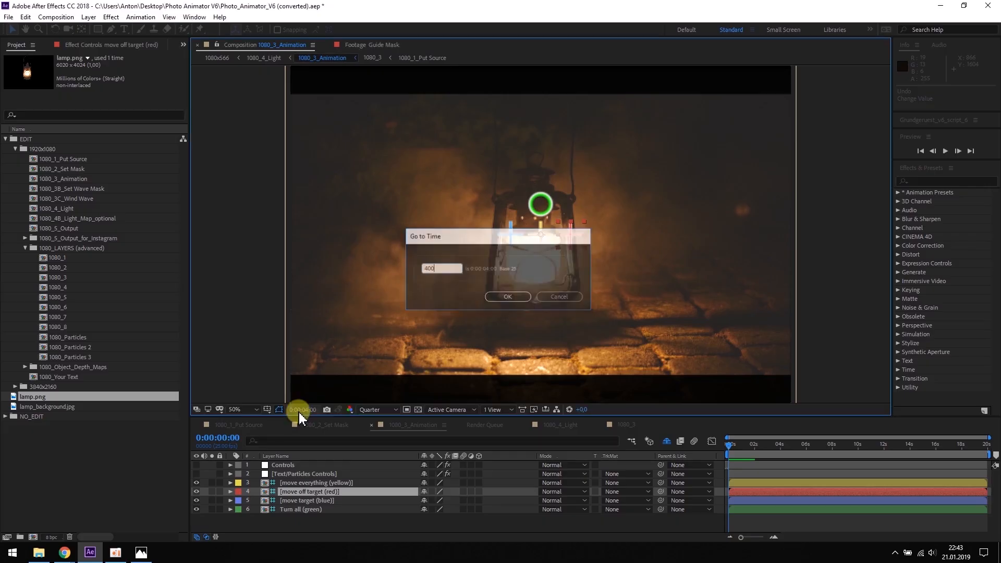
key(Return)
drag(991, 453, 787, 467)
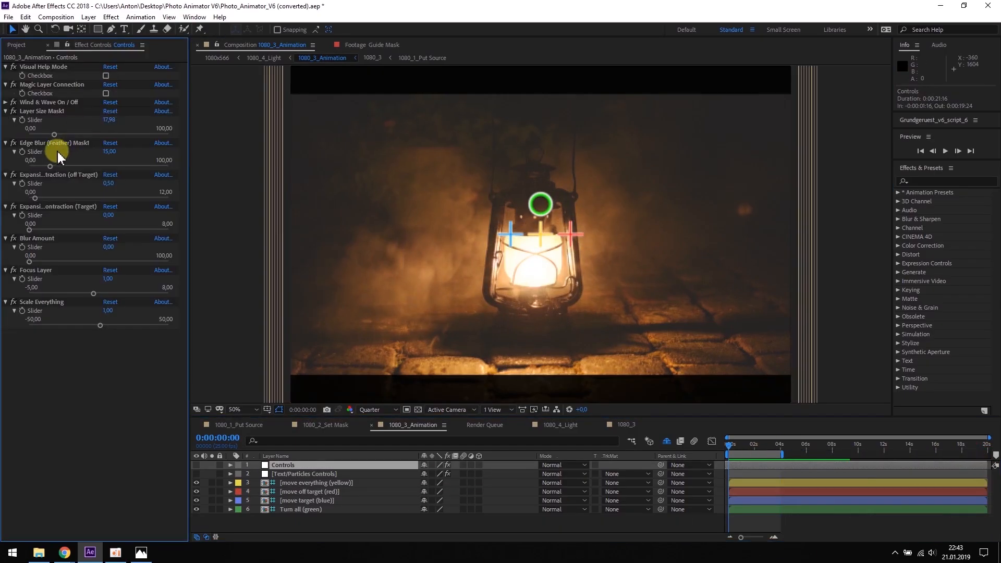
Keyframe the Controls layer's off-target expansion/contraction from 0.50 at the start to a higher value at four seconds
click(22, 184)
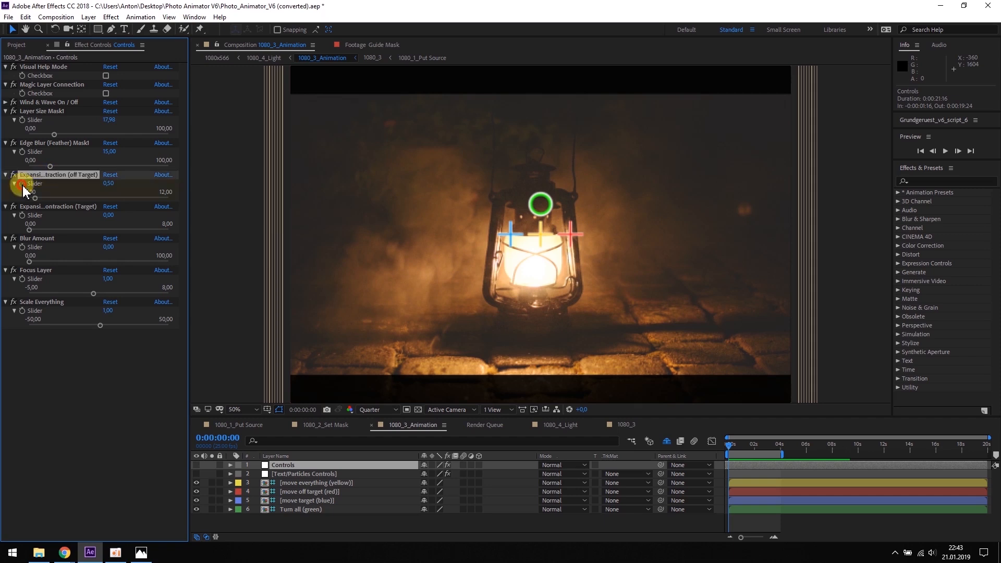
drag(740, 447, 780, 446)
drag(108, 183, 109, 186)
click(779, 447)
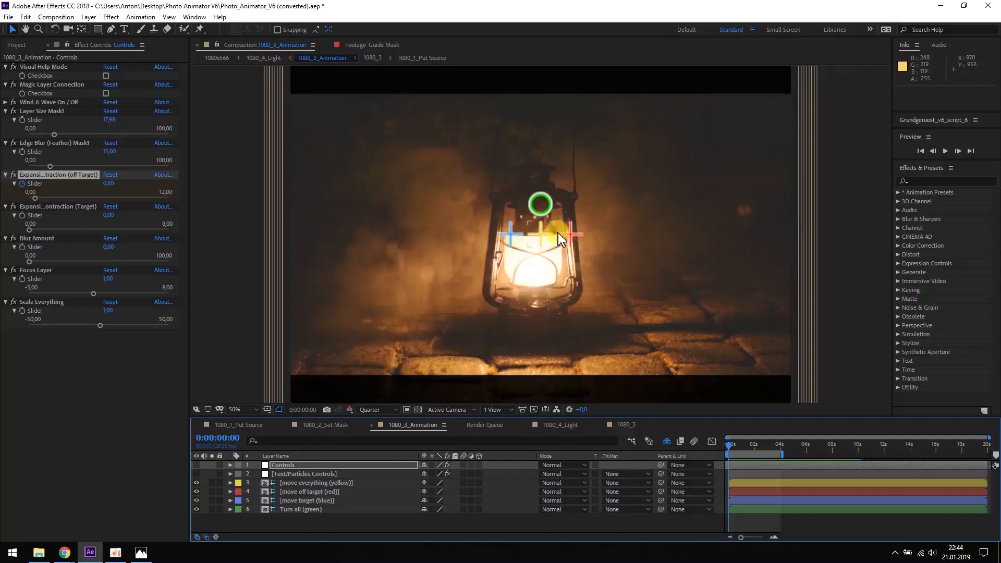
At the start, move the red off-target control to about 980, 1058 and the blue target control to about 920, 874
drag(568, 235, 577, 261)
drag(508, 234, 494, 211)
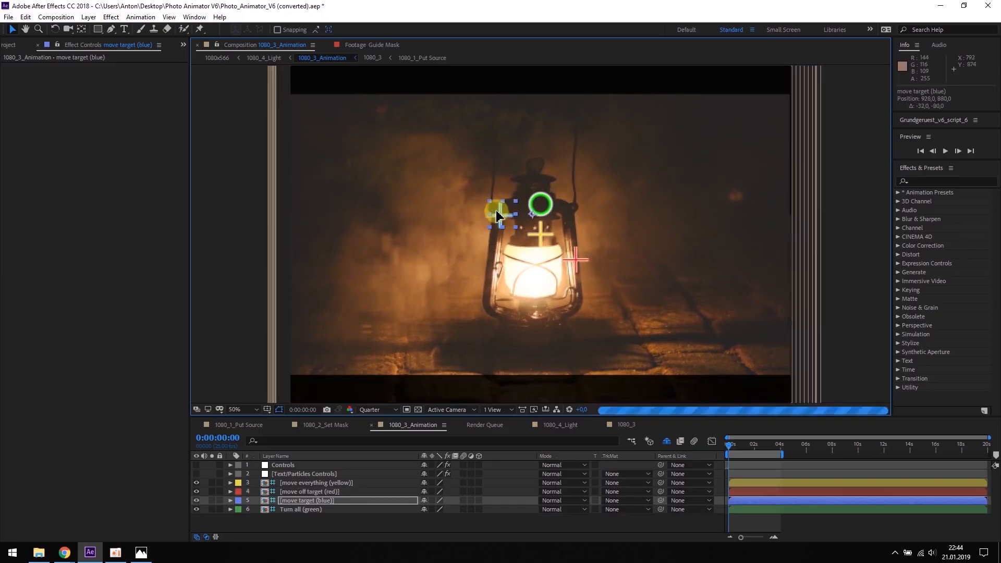
click(529, 390)
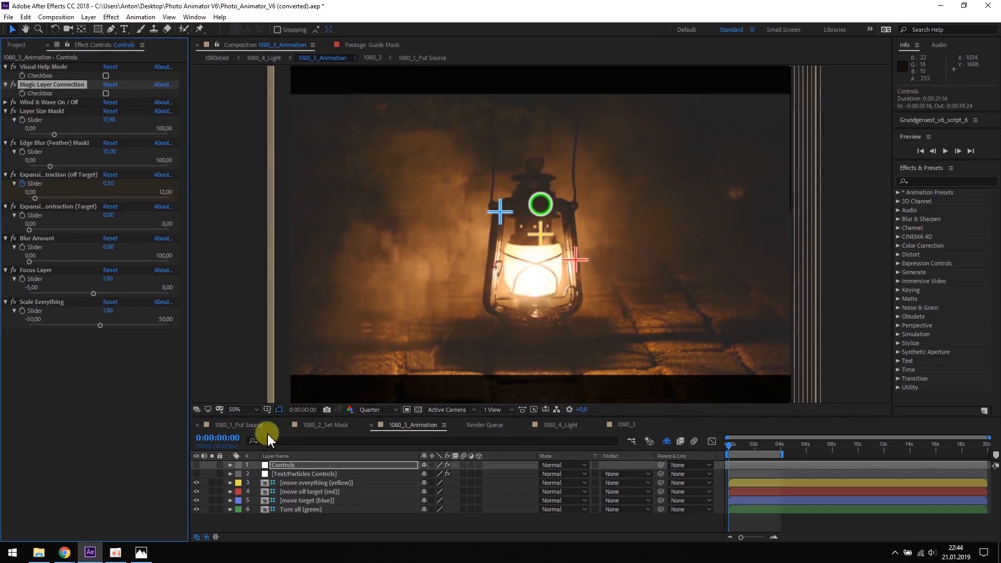
Enable Position keyframes at the start for the move off target (red) and move target (blue) layers
click(299, 492)
ctrl+click(302, 501)
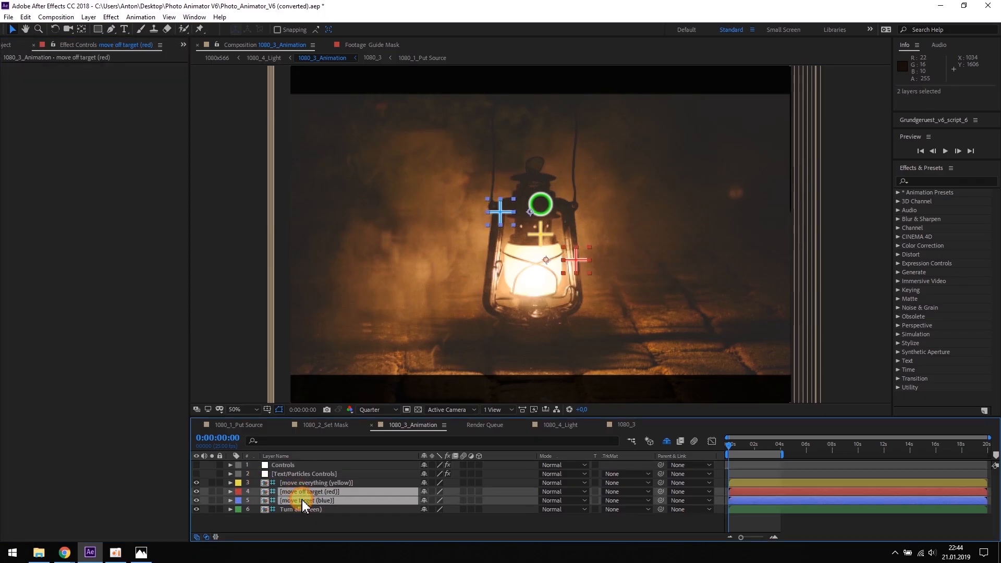
key(p)
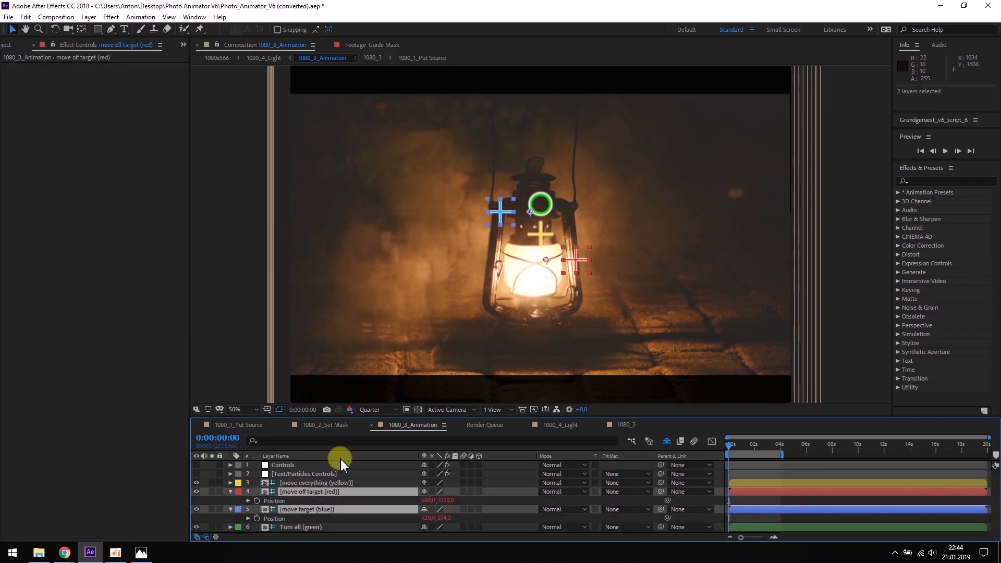
click(257, 500)
click(712, 441)
At four seconds, move the red off-target control up to about 1082, 794 and the blue target control down
drag(747, 446, 782, 448)
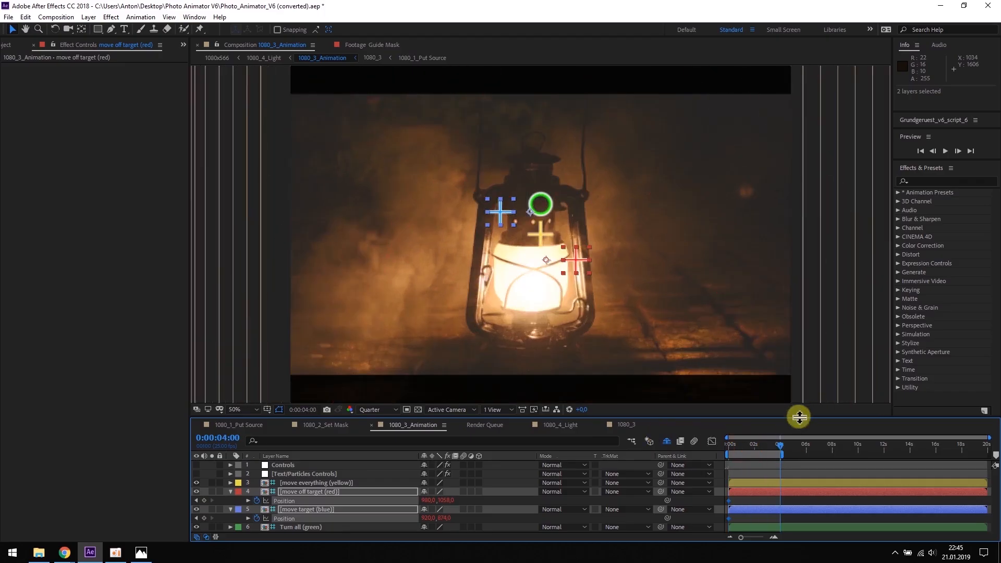
drag(583, 263, 603, 196)
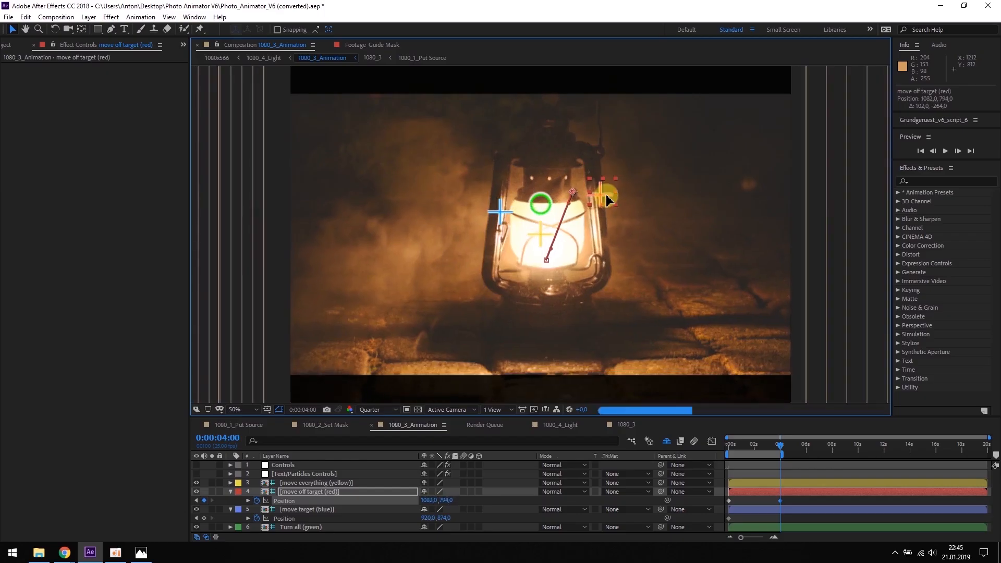
drag(504, 213, 496, 263)
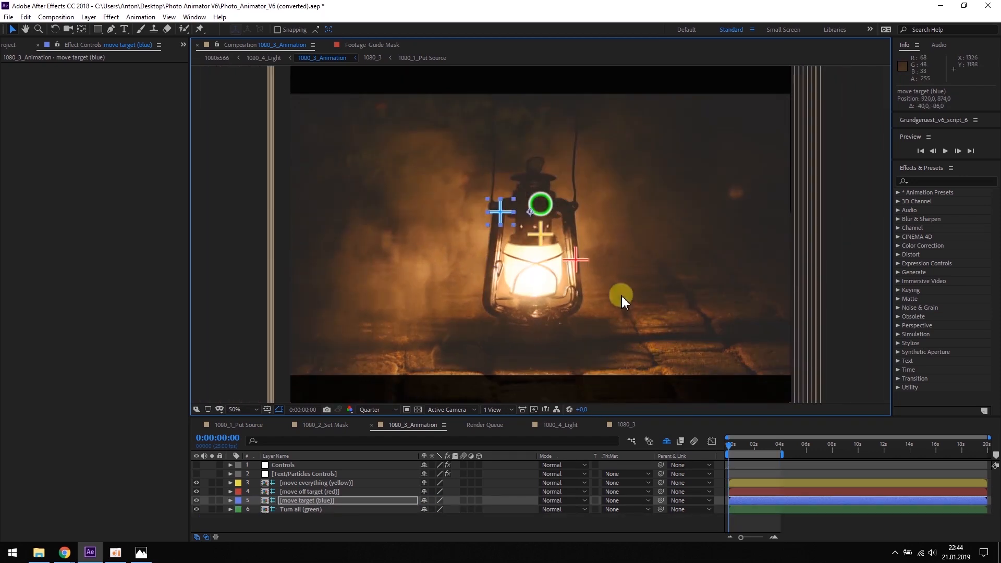
Turn the Controls layer's Magic Layer Connection on and back off to compare its effect on the background
click(288, 465)
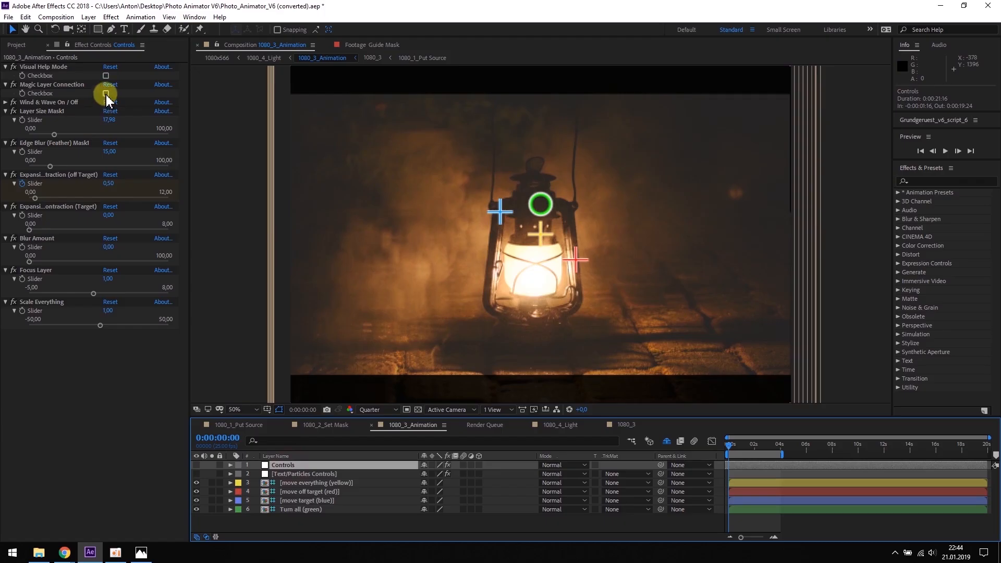
click(106, 95)
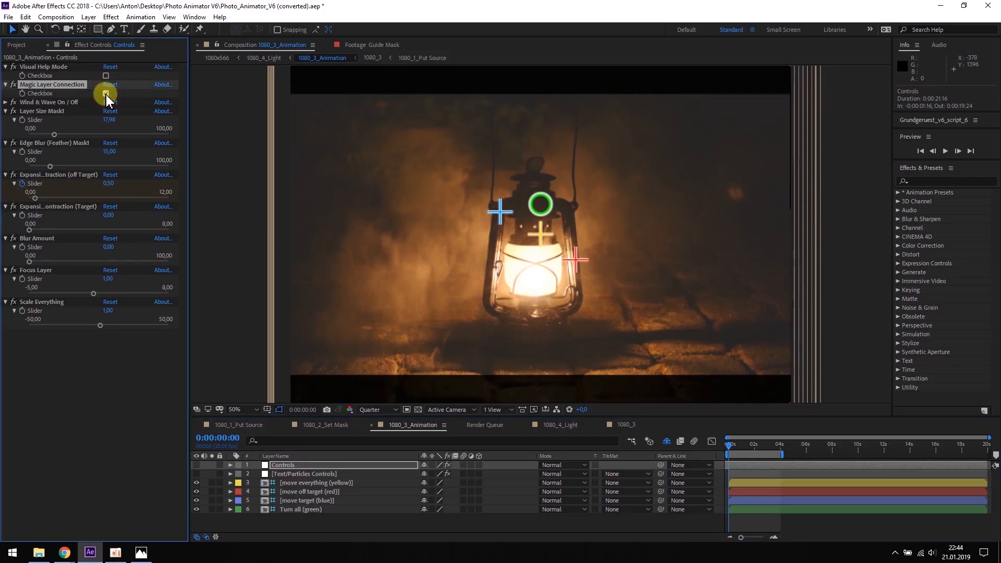
click(106, 95)
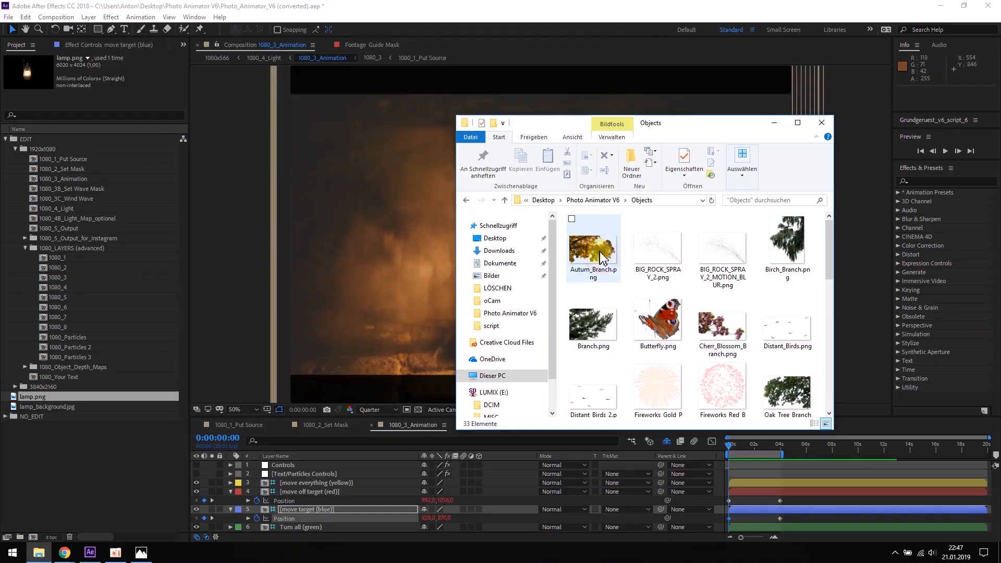
Import Smoke_1.png and Smoke_2.png from the template's Objects folder into the project
drag(827, 268, 116, 458)
click(723, 318)
ctrl+click(789, 318)
Open the 1080_1 composition, add Smoke_2.png above Wind and Wave 1080, and position it at about 1984, 2160
double_click(57, 259)
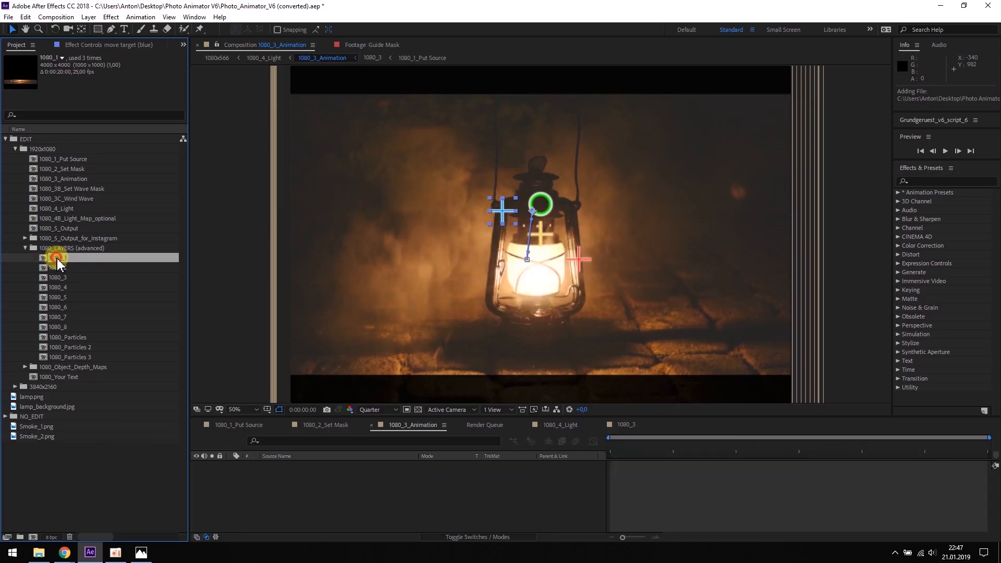
drag(46, 438, 279, 464)
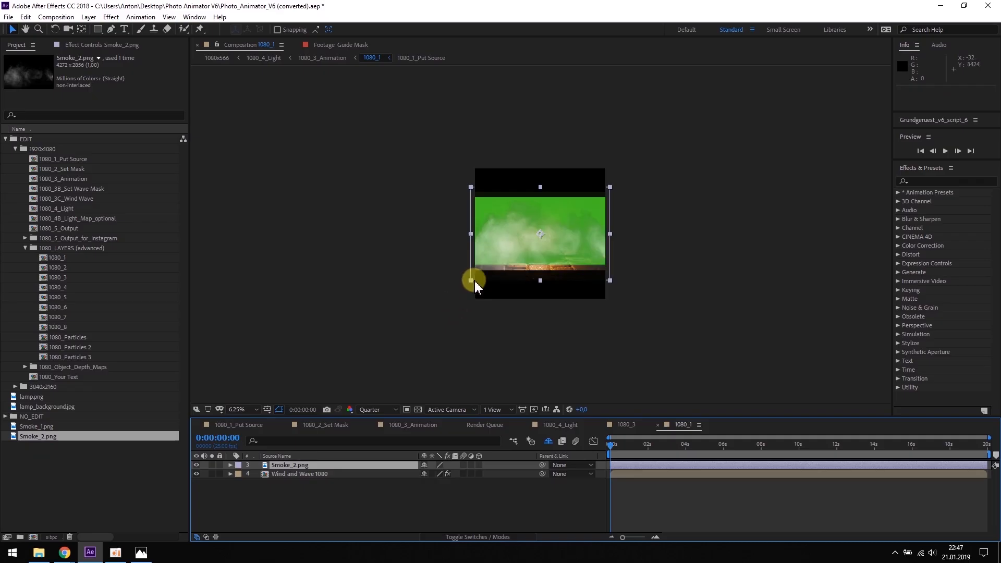
drag(568, 234, 568, 242)
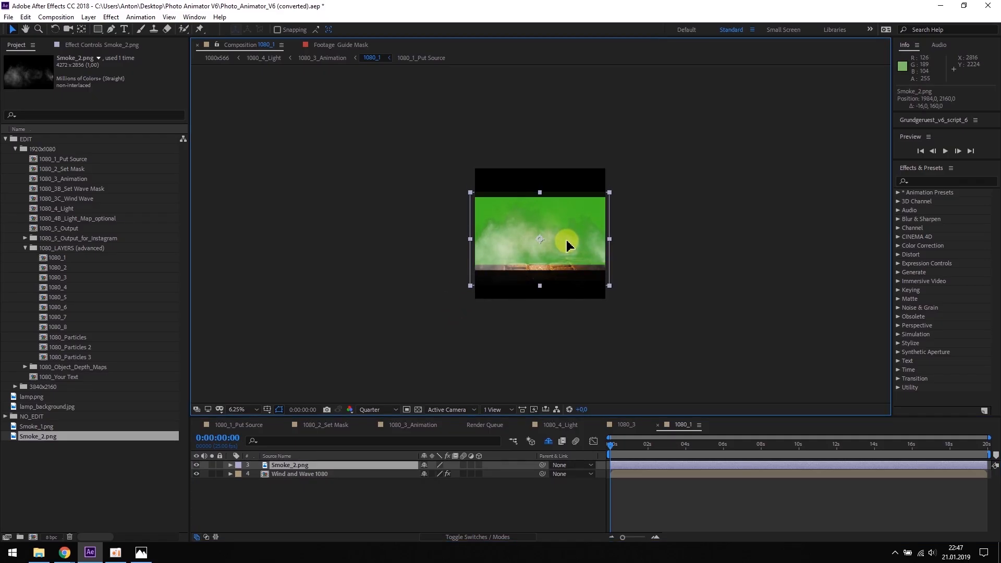
Open the 1080_4 composition, add Smoke_1.png above Wind and Wave 1080, and enlarge it to about 112%
click(627, 425)
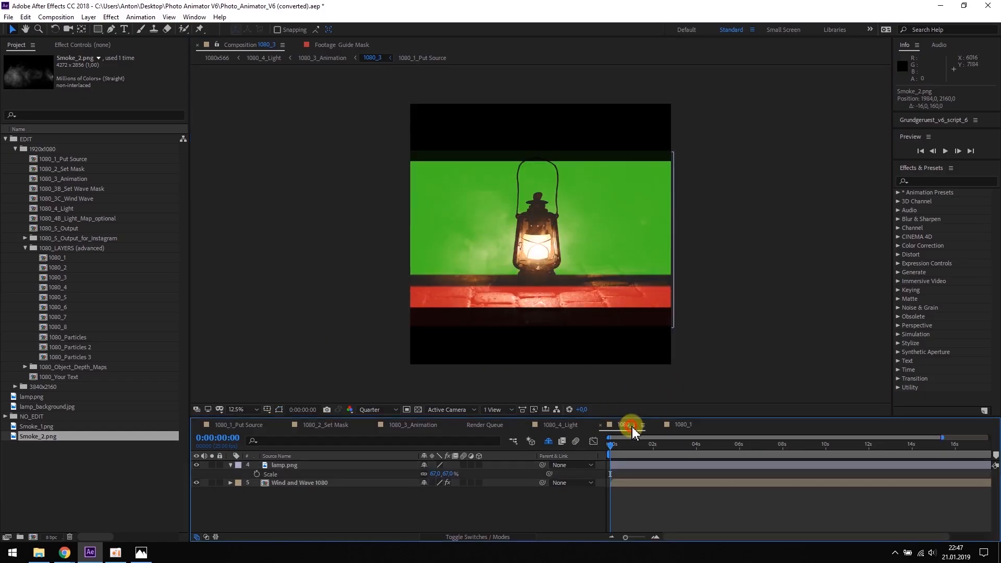
double_click(58, 290)
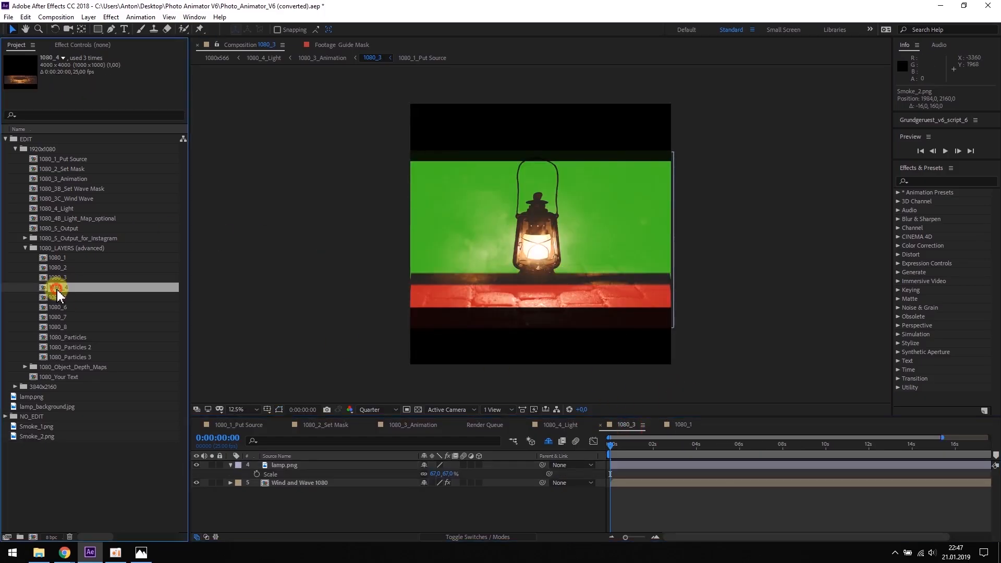
drag(32, 427, 284, 464)
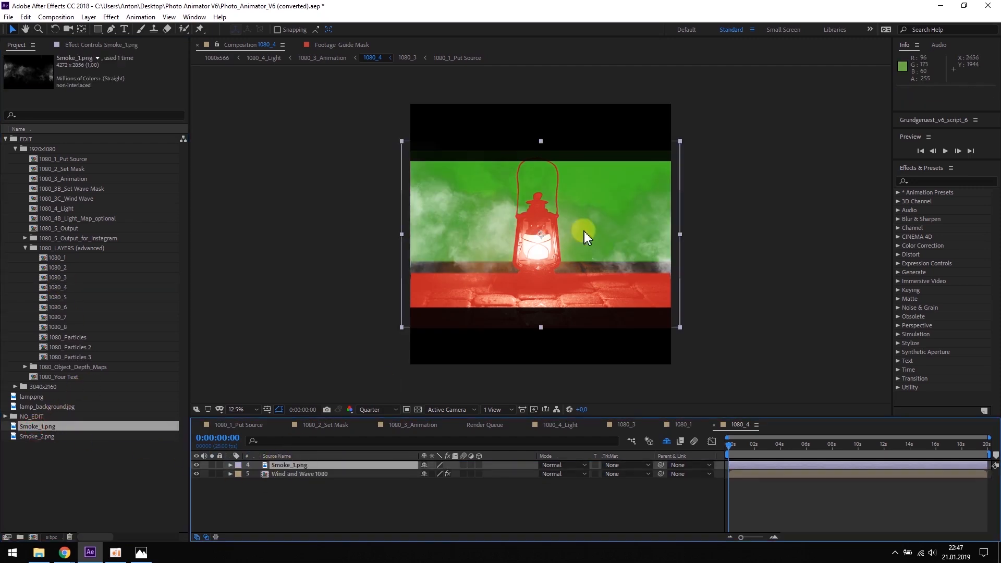
drag(680, 142, 697, 131)
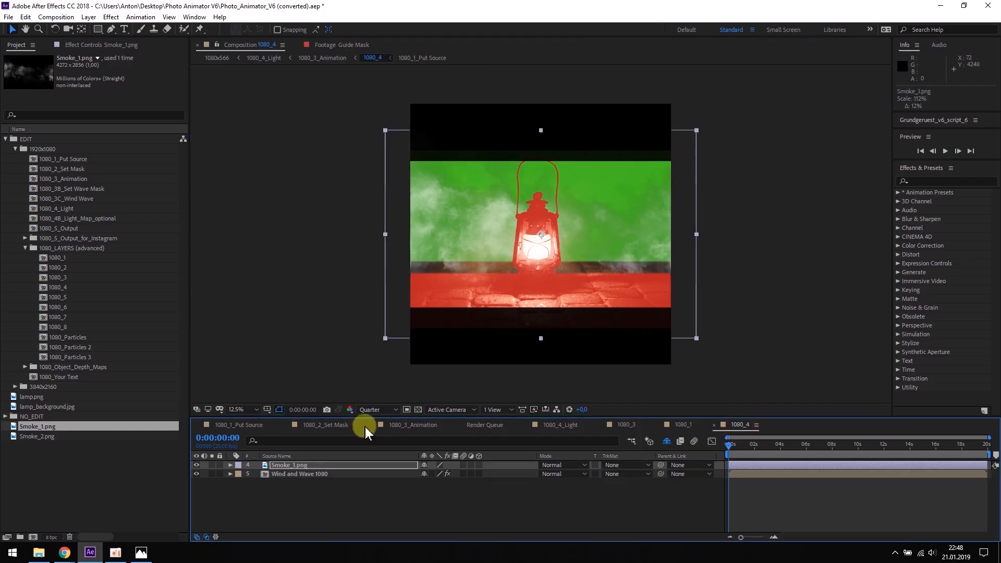
Flip Smoke_1.png by making its scale negative, at about -111.8%
click(287, 464)
key(s)
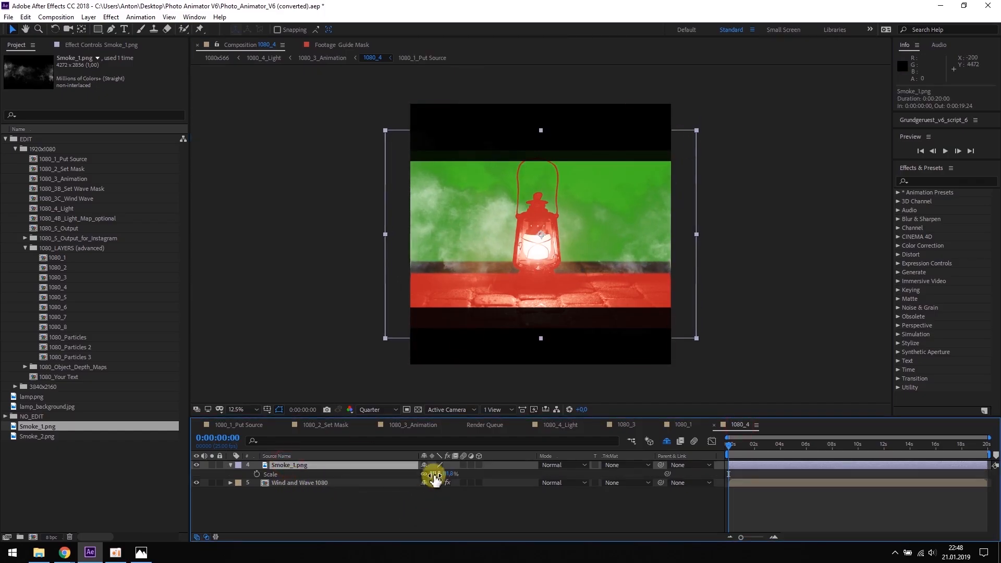
click(432, 472)
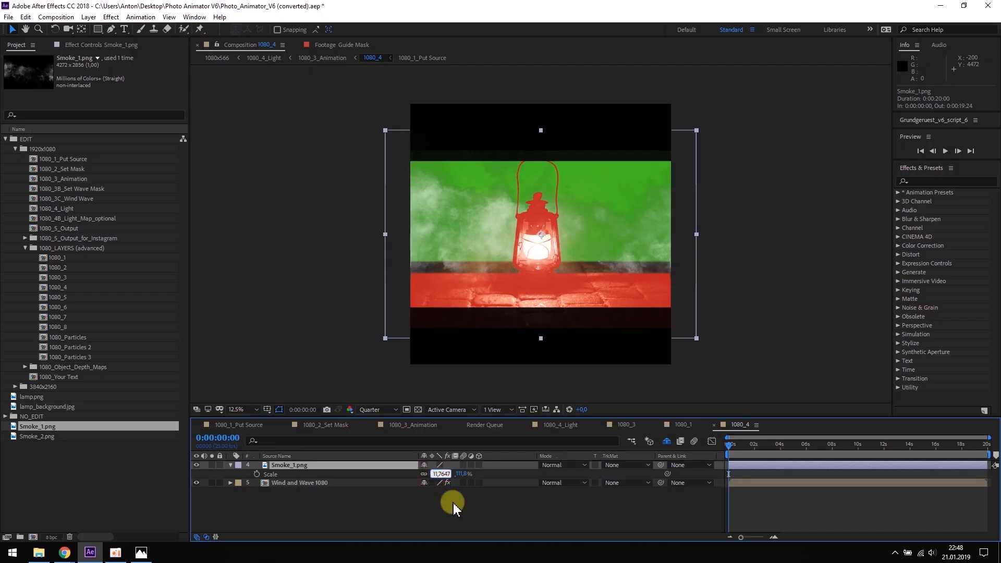
text(-1)
key(Return)
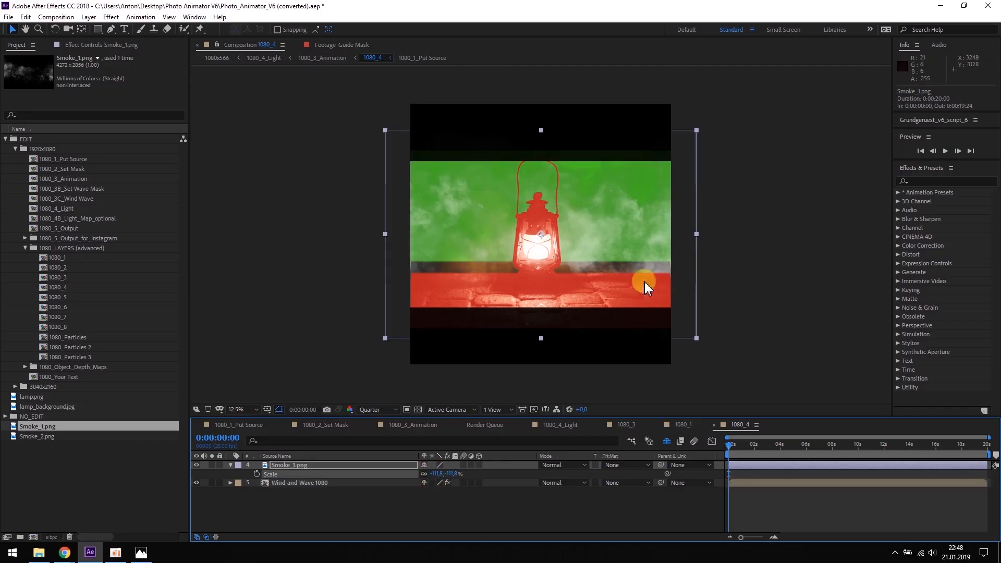
Move the flipped Smoke_1.png to about 1936, 1736 and scrub through 1080_3_Animation to check the smoke
drag(646, 234, 642, 216)
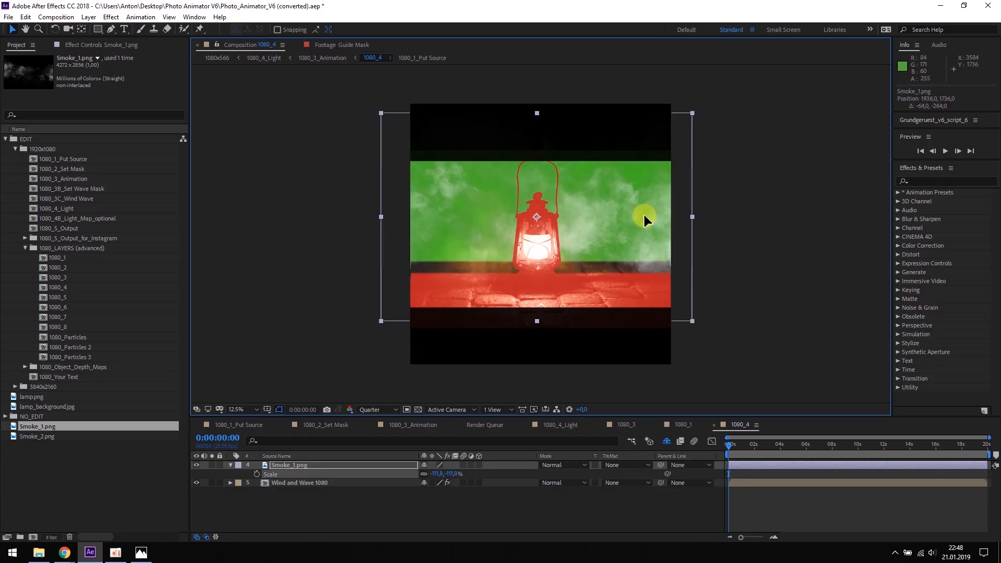
key(F2)
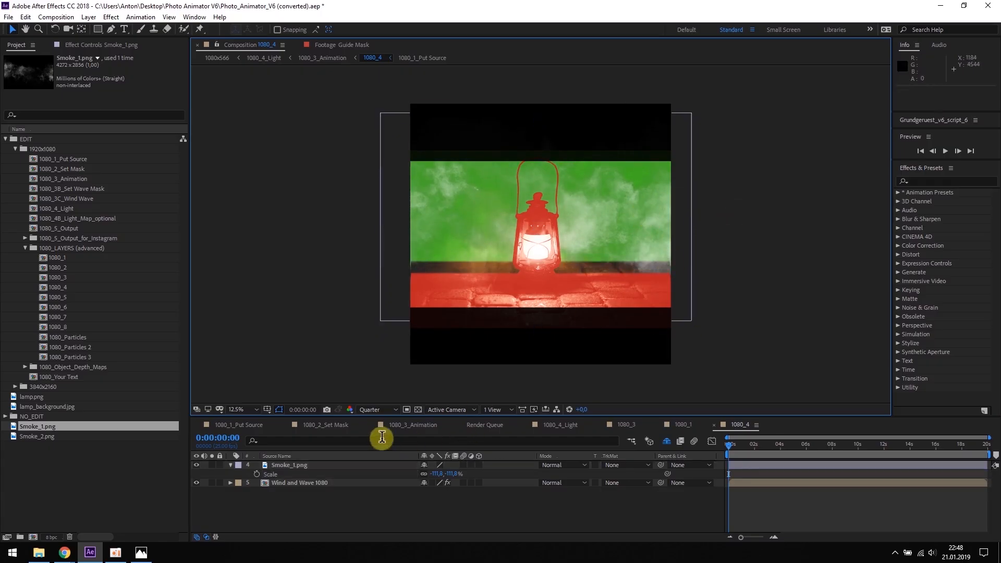
click(416, 427)
drag(730, 444, 769, 445)
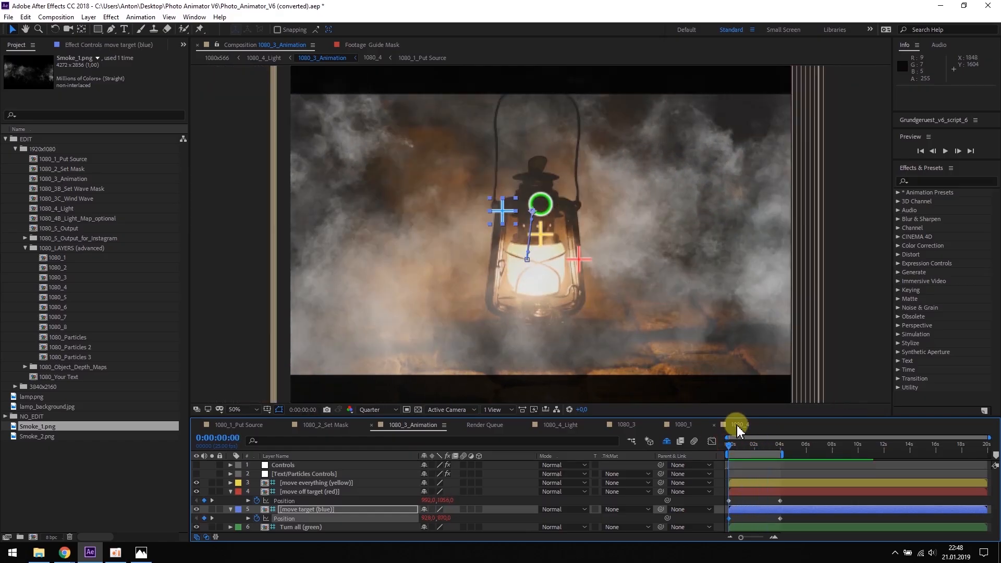
Apply the Tint effect to Smoke_2.png in 1080_1 and map white to the light orange FFB872
click(682, 426)
click(935, 181)
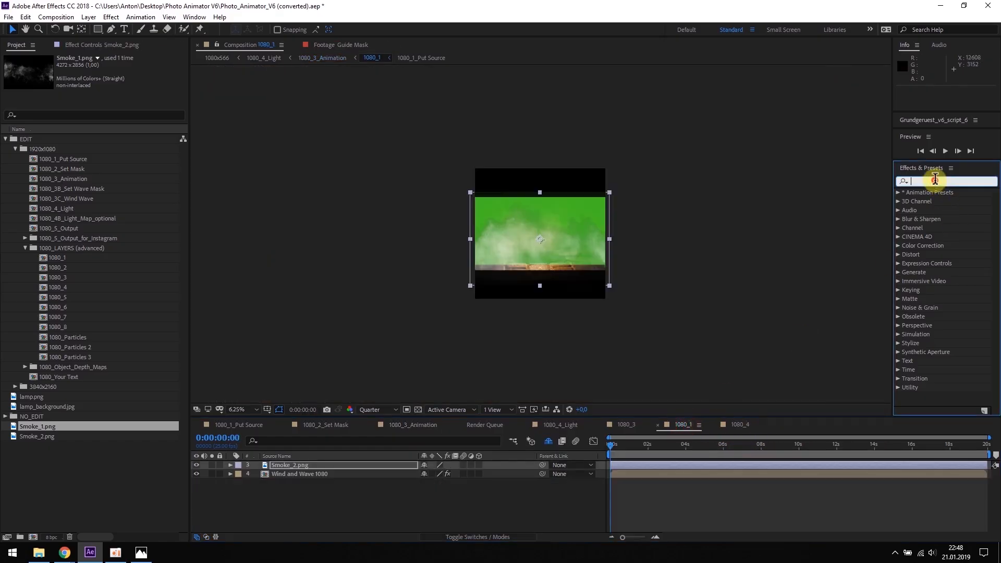
text(tint)
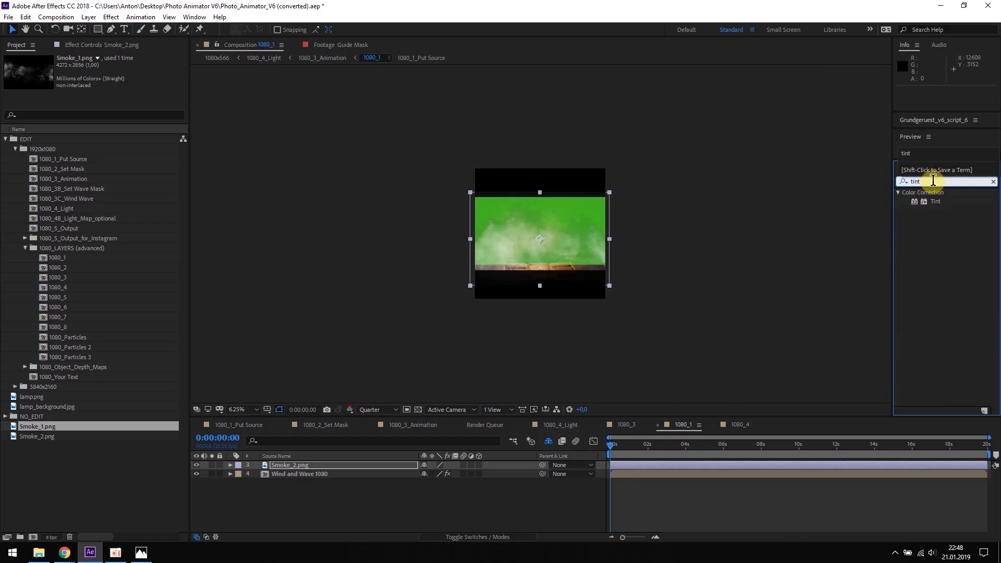
drag(935, 203, 289, 465)
click(108, 85)
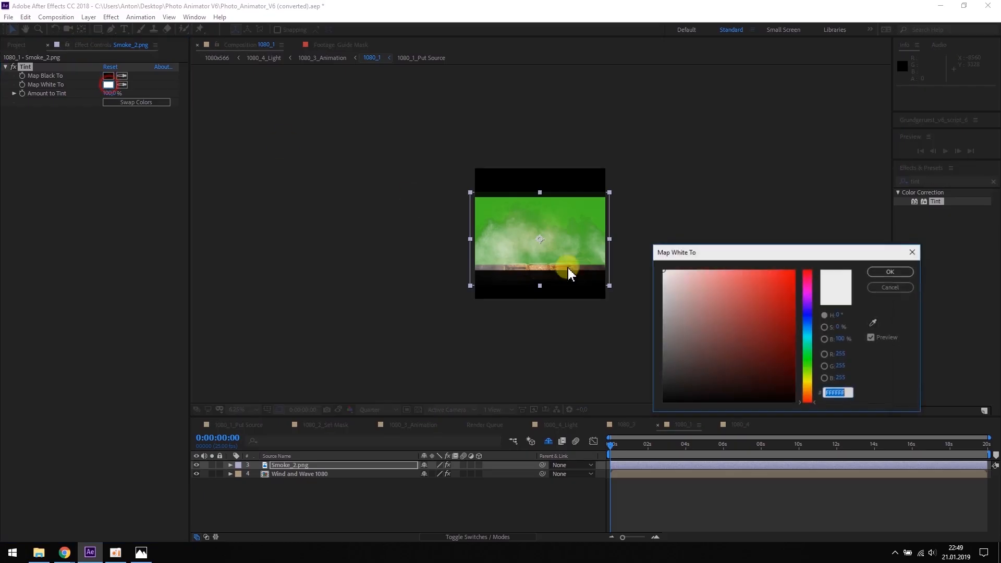
click(811, 394)
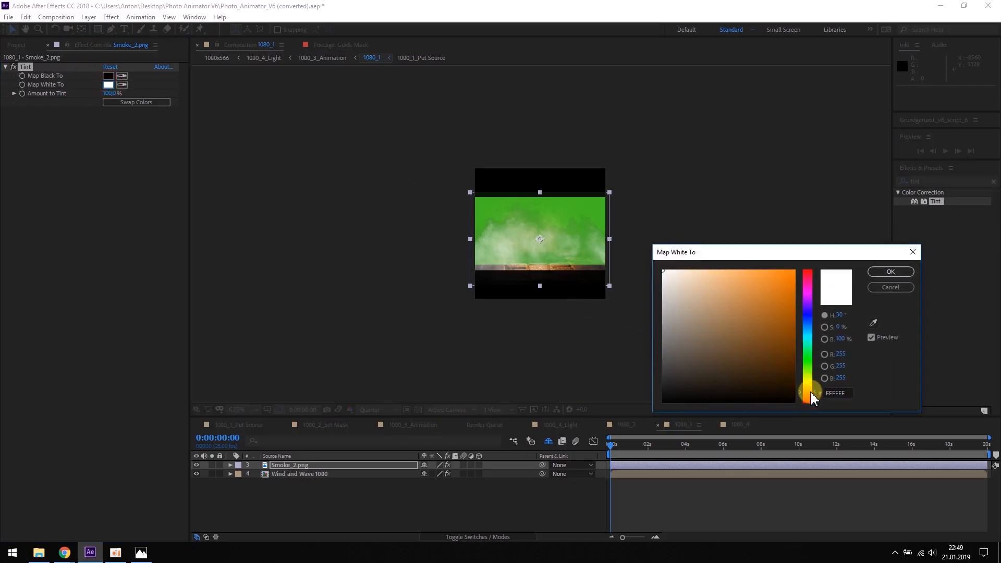
drag(717, 271, 735, 269)
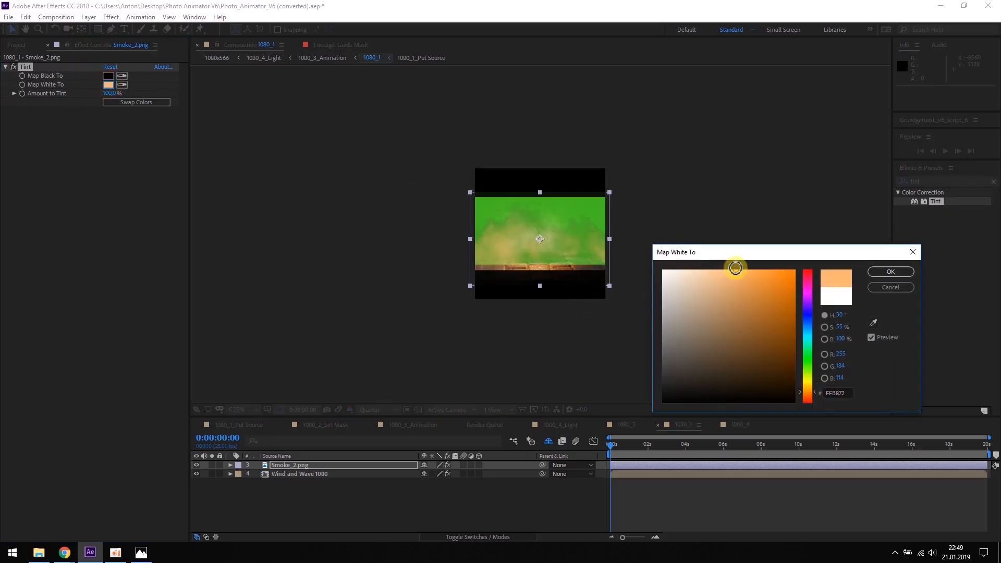
click(890, 272)
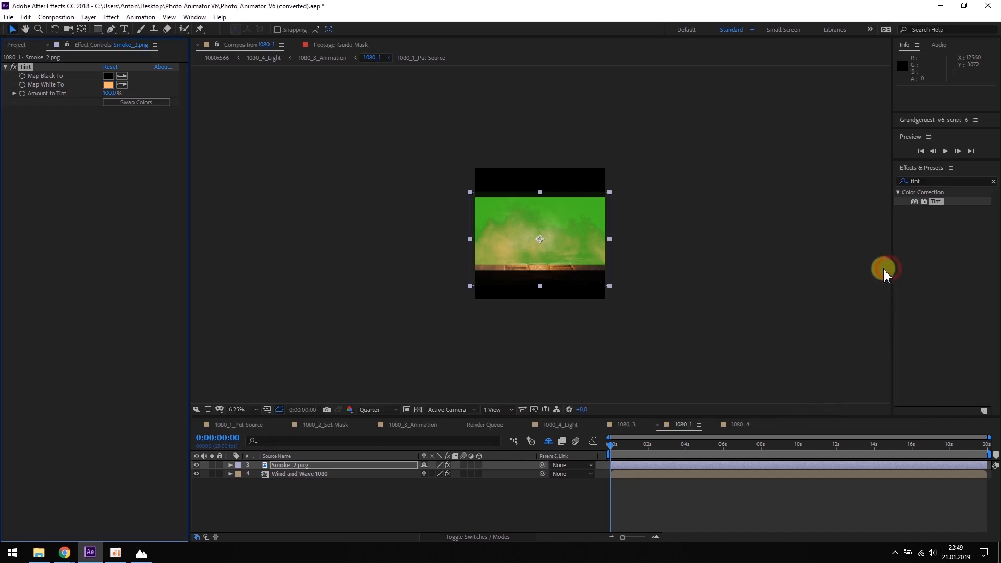
Copy the Tint effect from Smoke_2.png onto Smoke_1.png in the 1080_4 composition
click(30, 68)
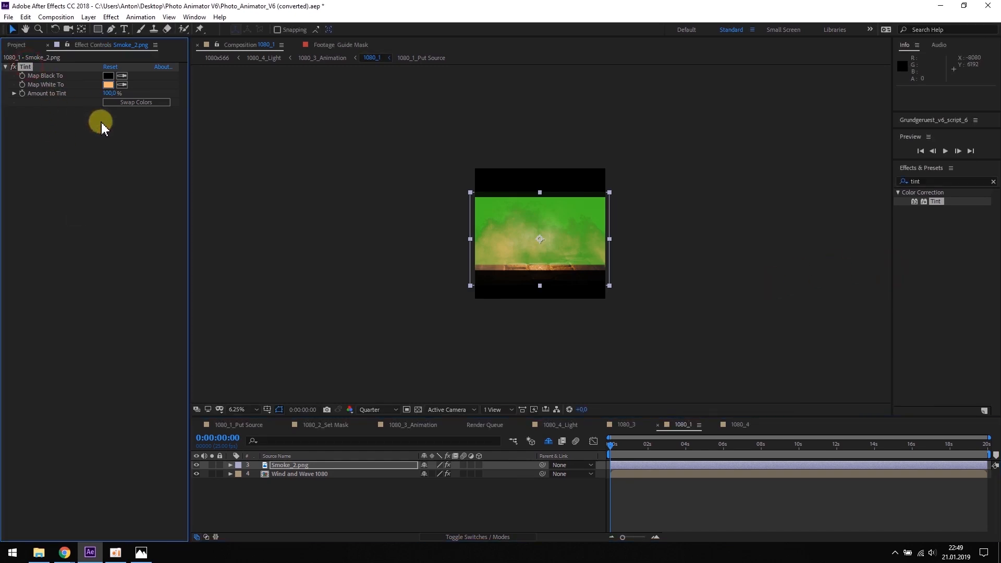
click(740, 425)
click(290, 465)
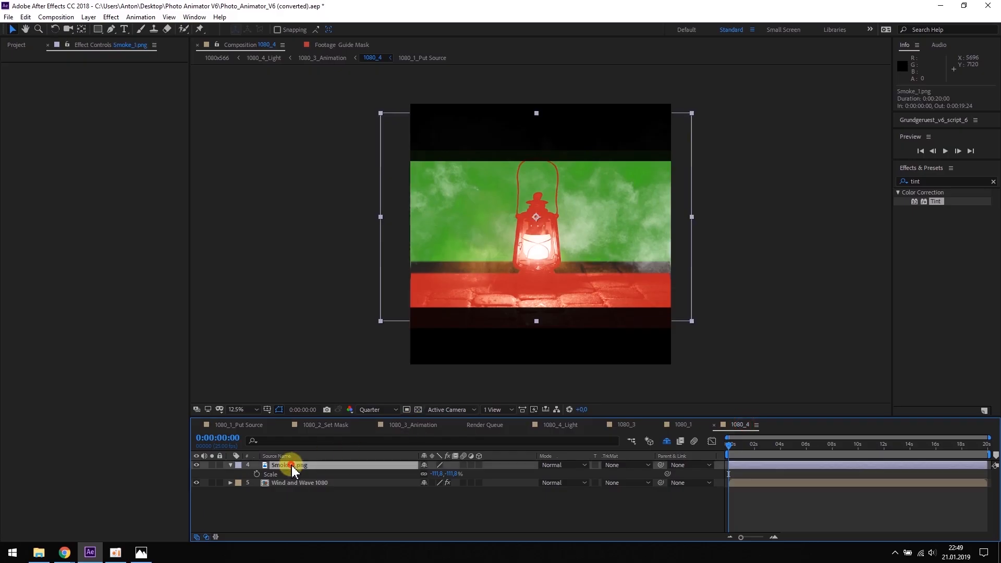
Set the opacity of Smoke_2.png in the 1080_1 composition to 70%
click(682, 425)
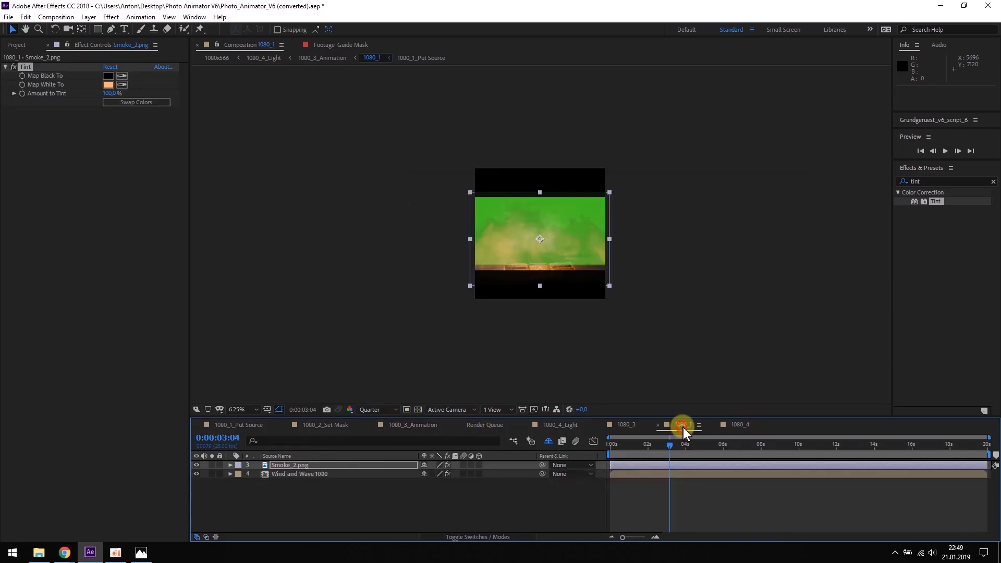
click(289, 465)
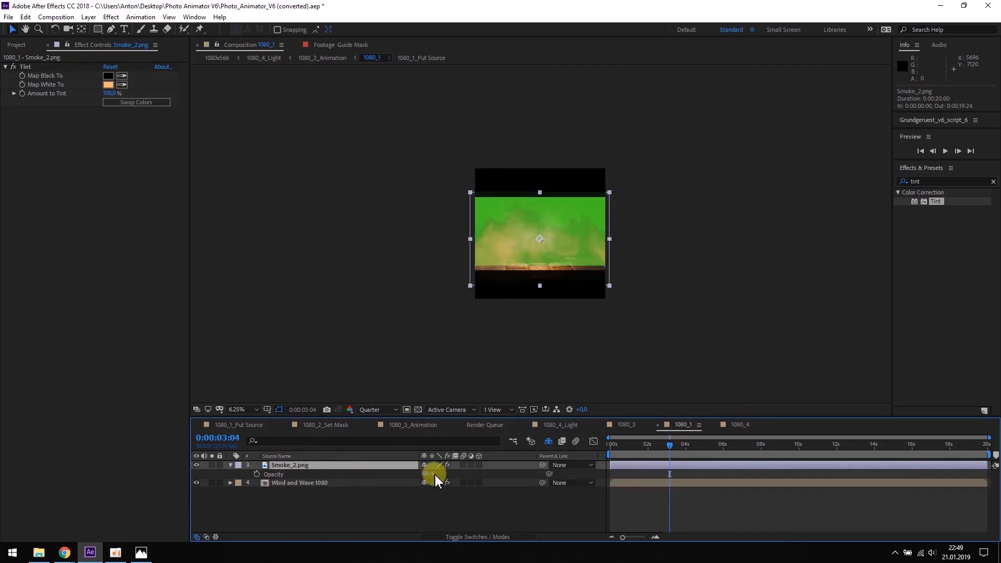
text(70)
key(Return)
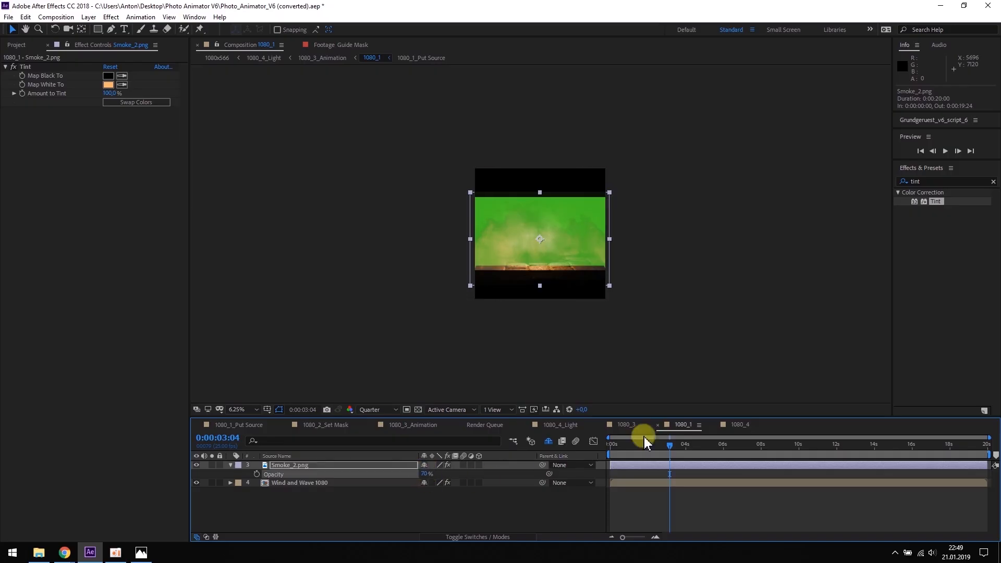
Set the opacity of Smoke_1.png in 1080_4 to 70% and check the tinted smoke in 1080_3_Animation
click(740, 425)
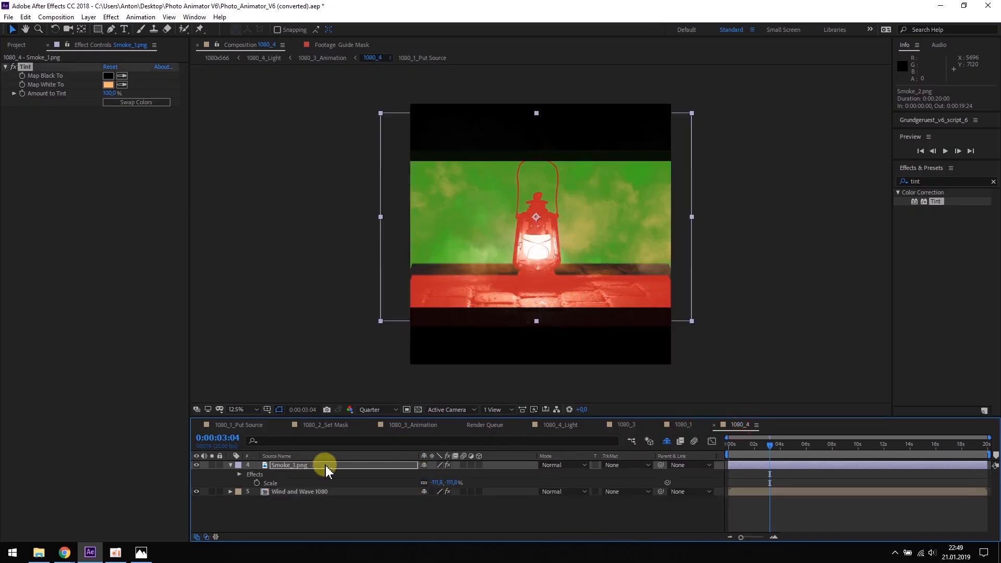
click(291, 464)
key(t)
click(424, 473)
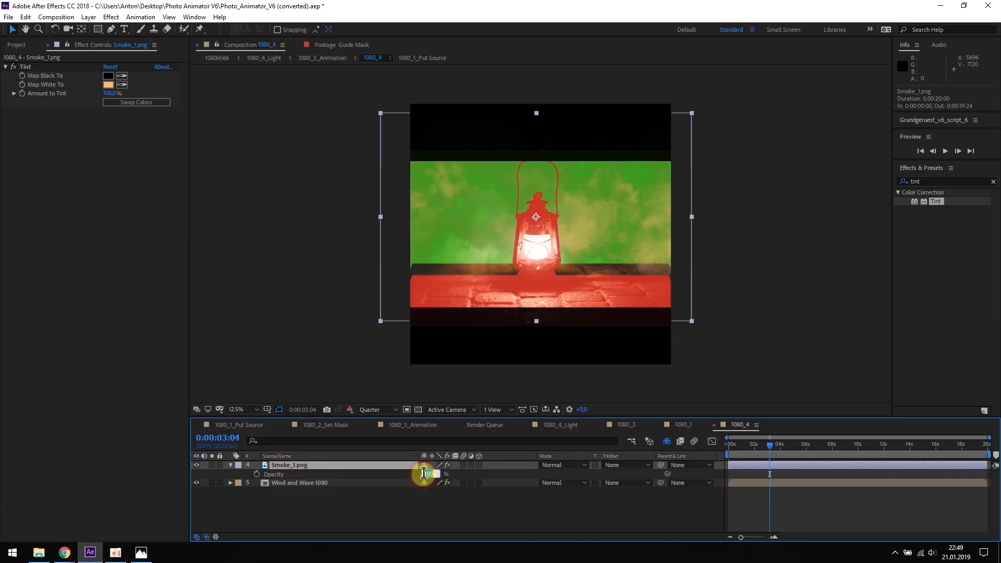
text(70)
key(Return)
click(487, 506)
click(409, 425)
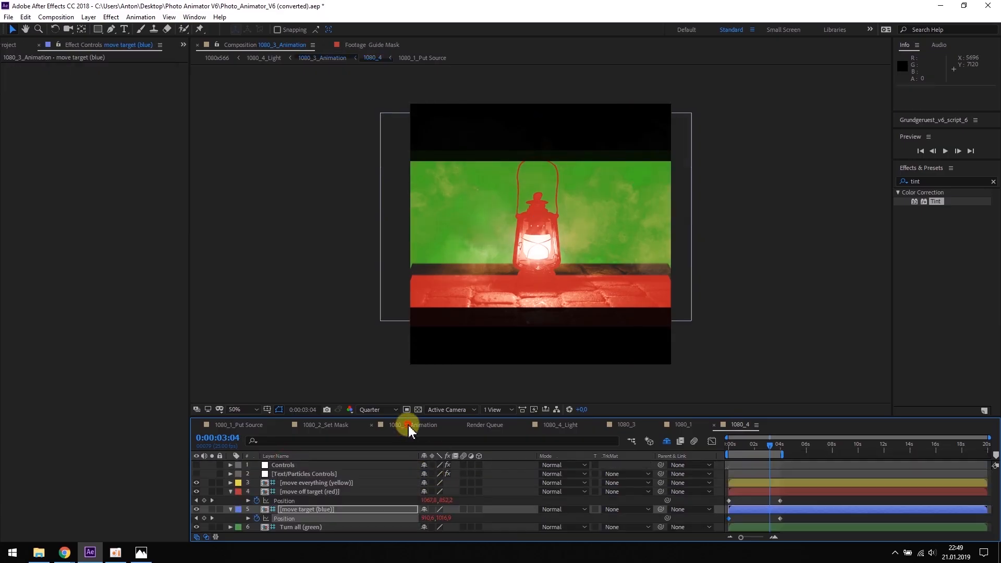
mouse_move(748, 448)
mouse_down()
mouse_move(720, 438)
mouse_move(750, 441)
mouse_up()
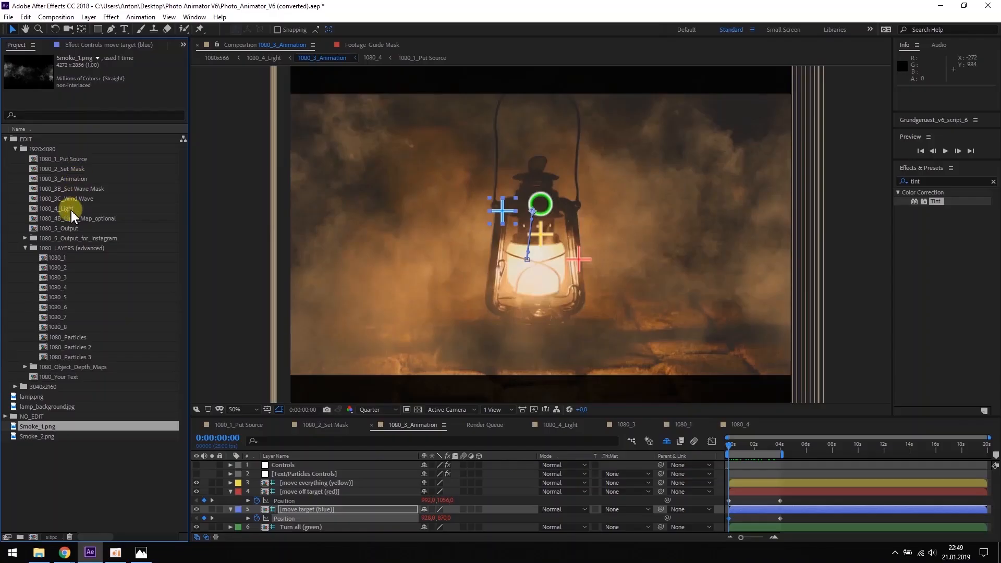
Open 1080_4_Light and draw a four-point Pen mask around the lantern's glowing glass on the Light Controls, Mask and Map layer
double_click(65, 208)
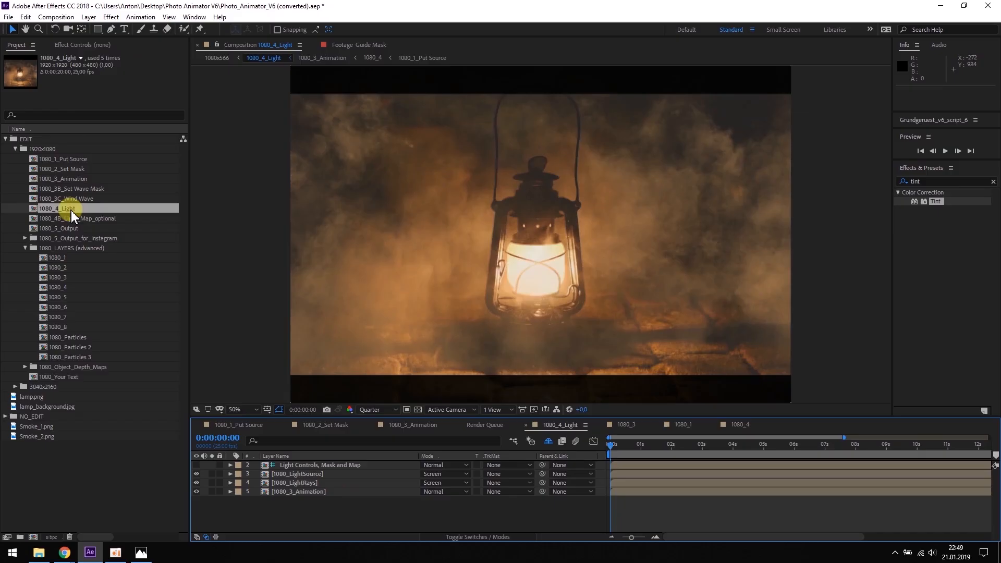
click(299, 465)
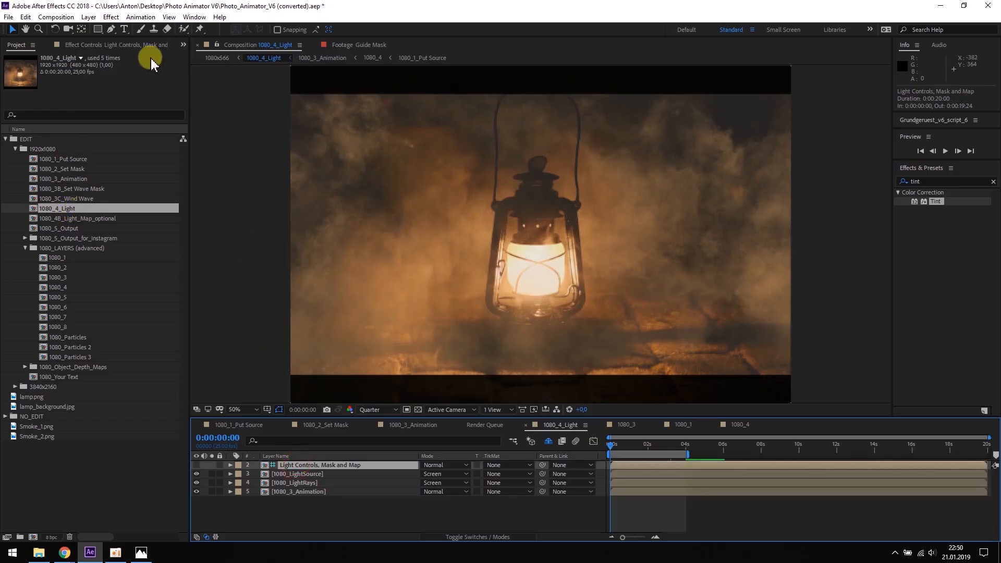
click(111, 29)
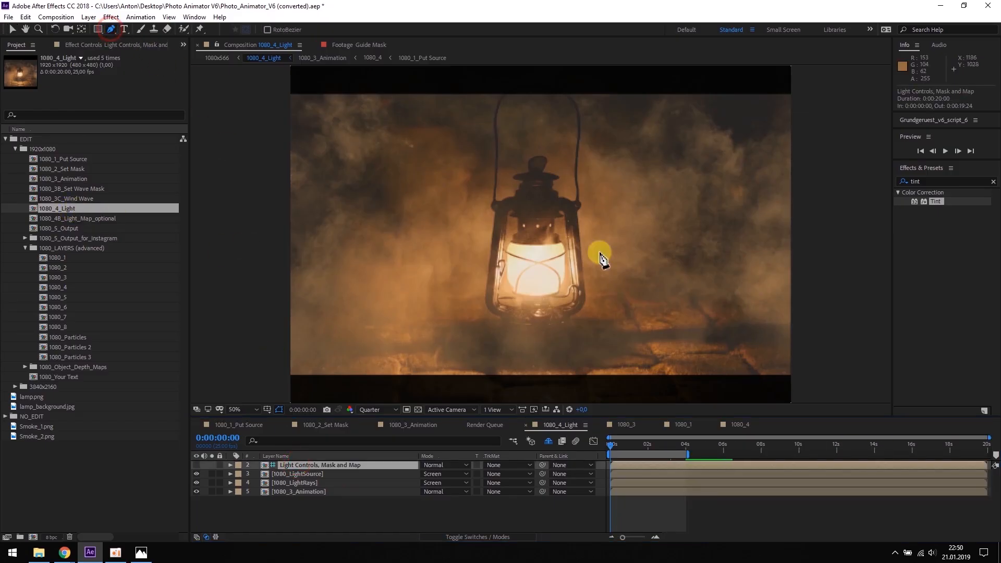
click(505, 239)
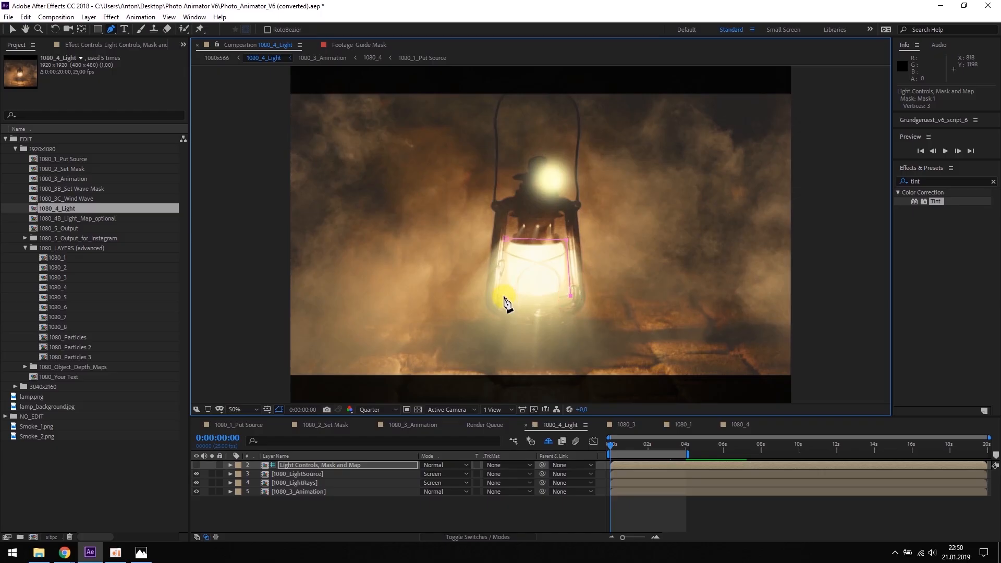
click(506, 241)
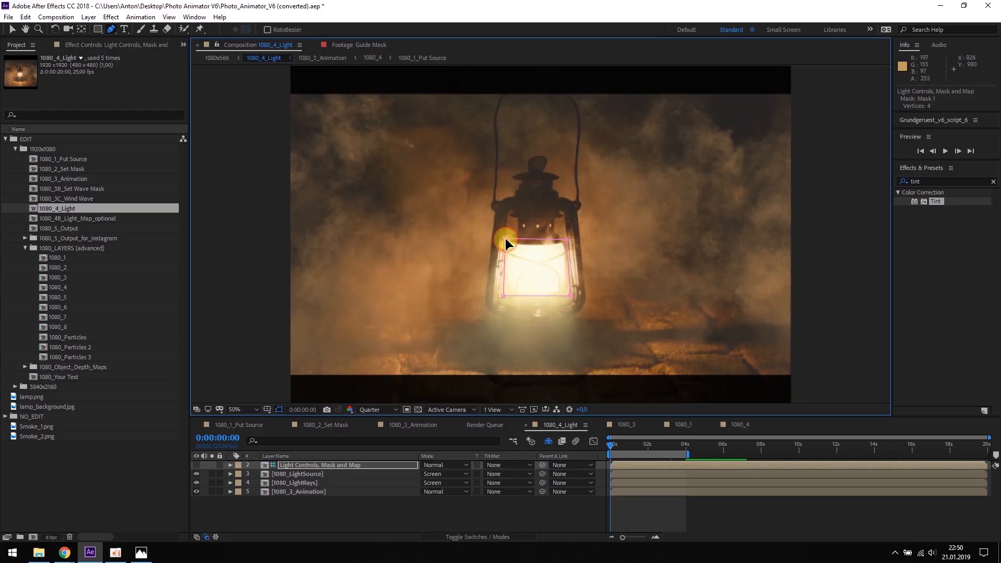
key(v)
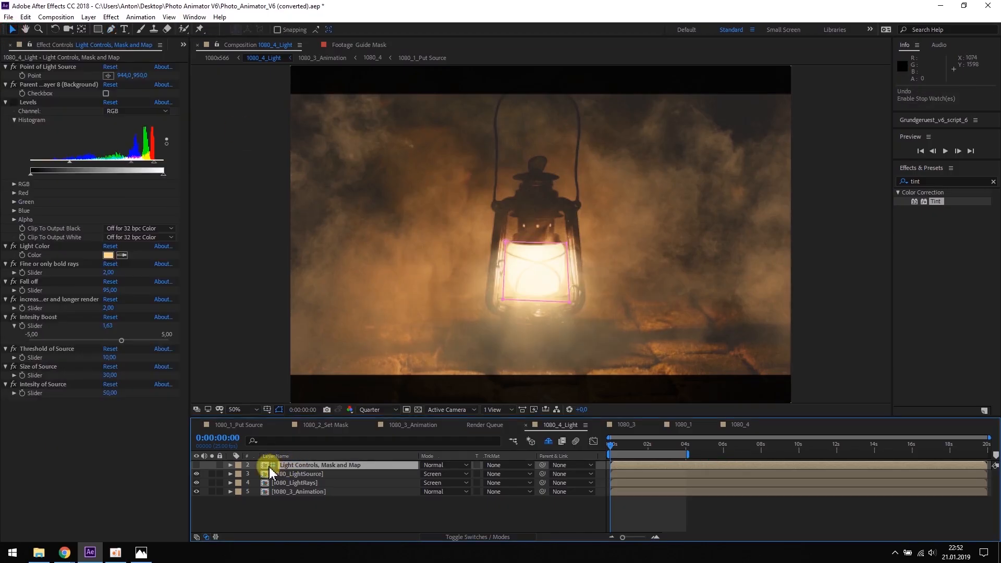
Keyframe Mask 1's path at 0 seconds, and at 4 seconds reshape its four corners around the lantern's glowing glass
click(248, 474)
click(266, 484)
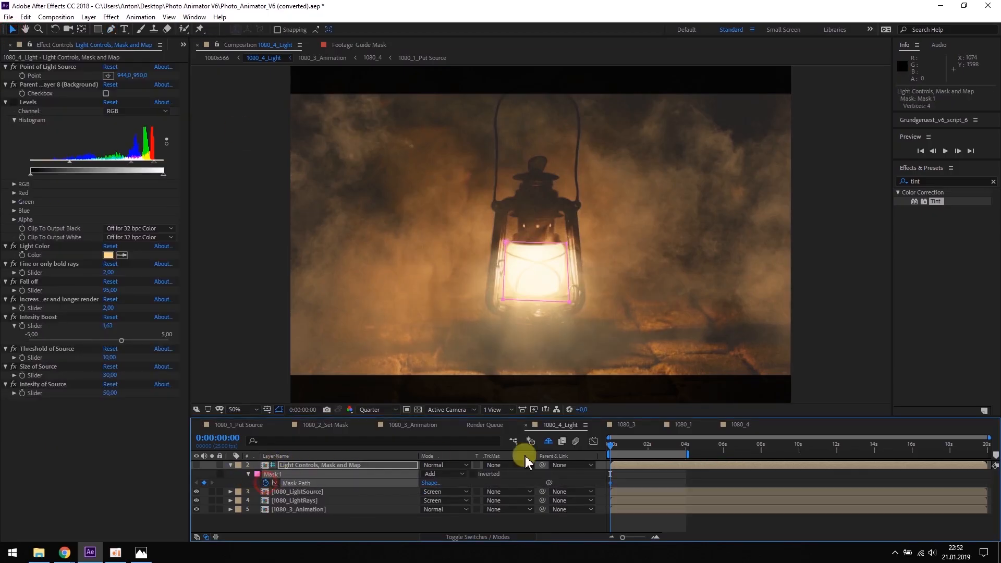
drag(627, 454, 686, 444)
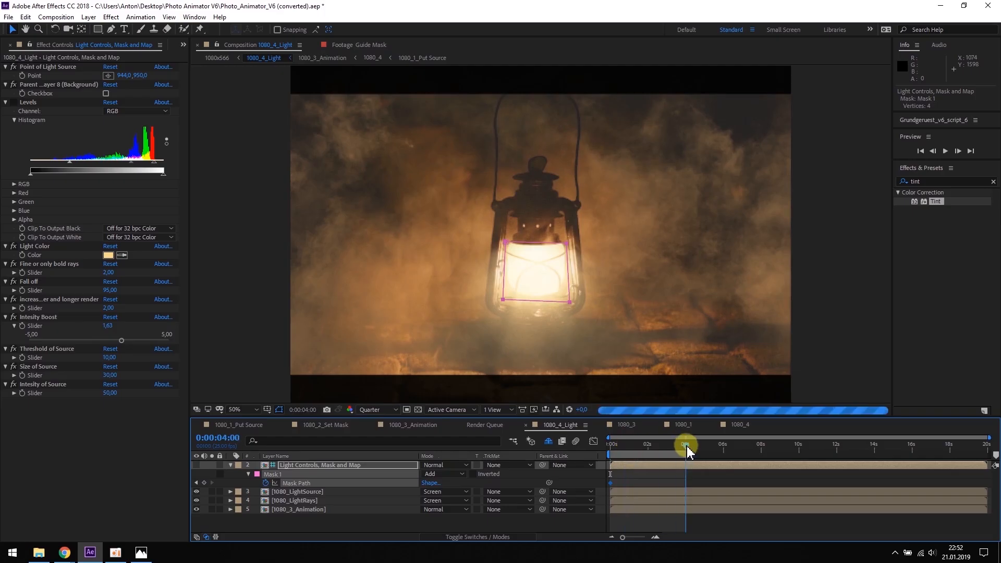
drag(504, 247, 510, 215)
click(604, 206)
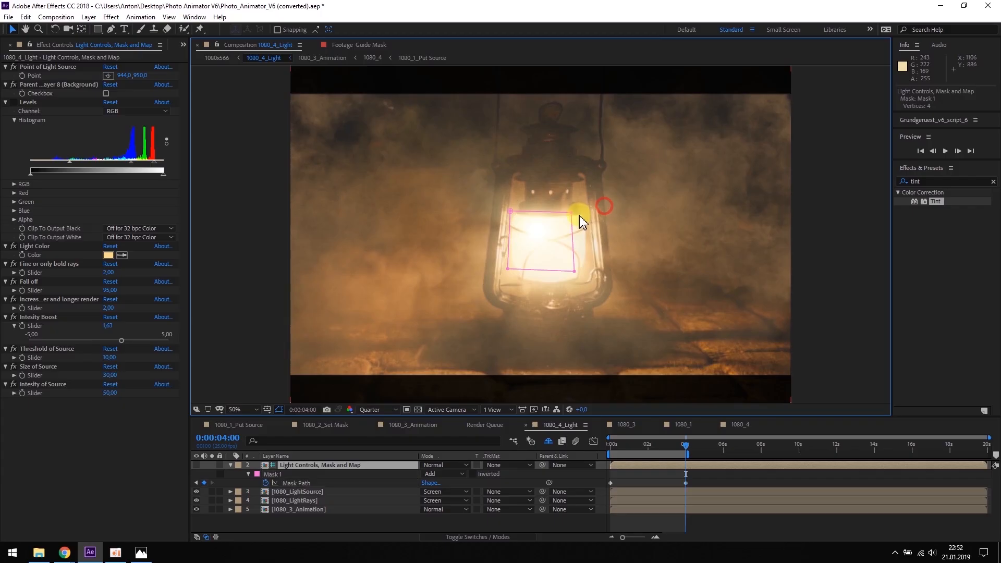
drag(579, 215, 588, 213)
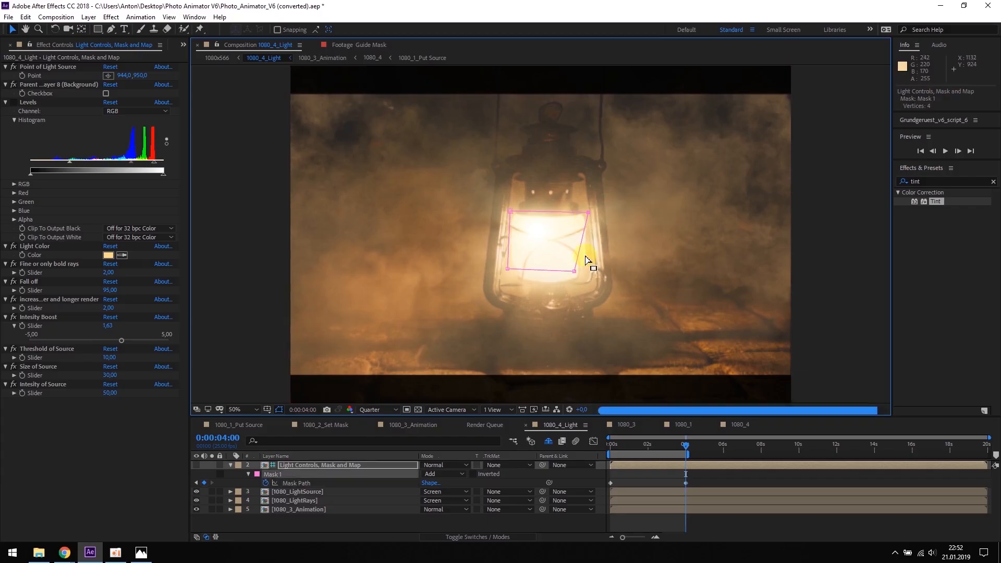
drag(576, 276, 591, 284)
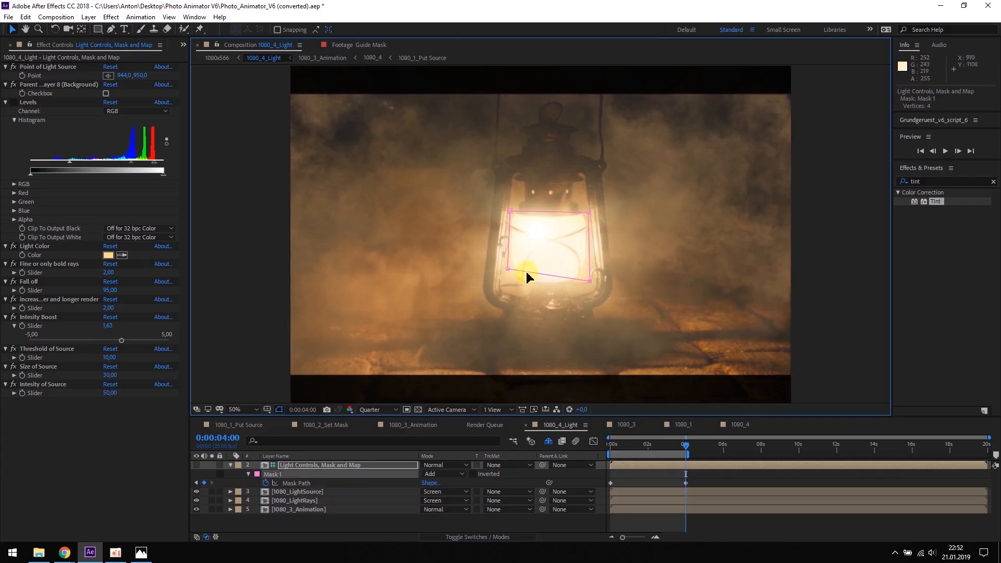
drag(506, 272, 505, 286)
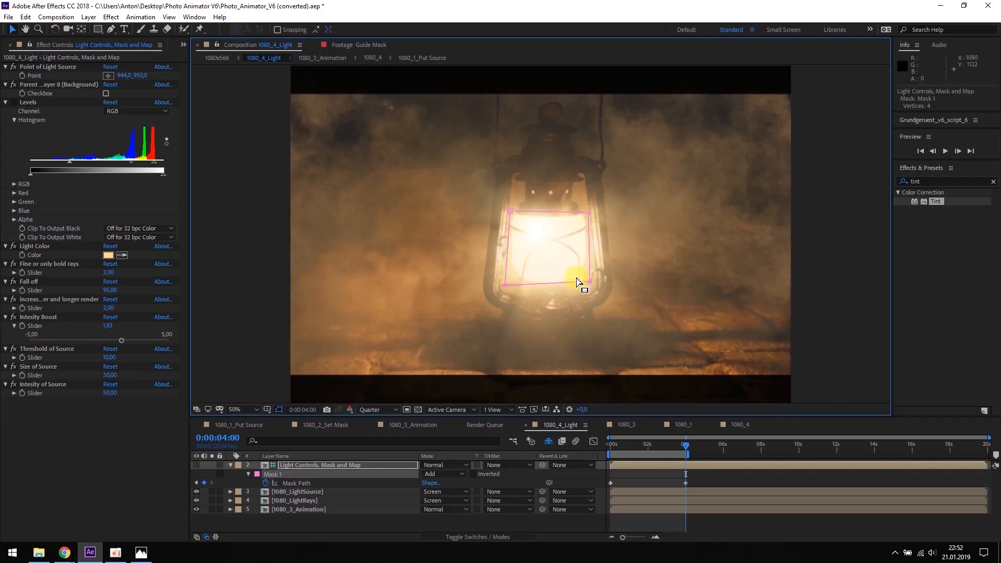
drag(591, 284, 592, 288)
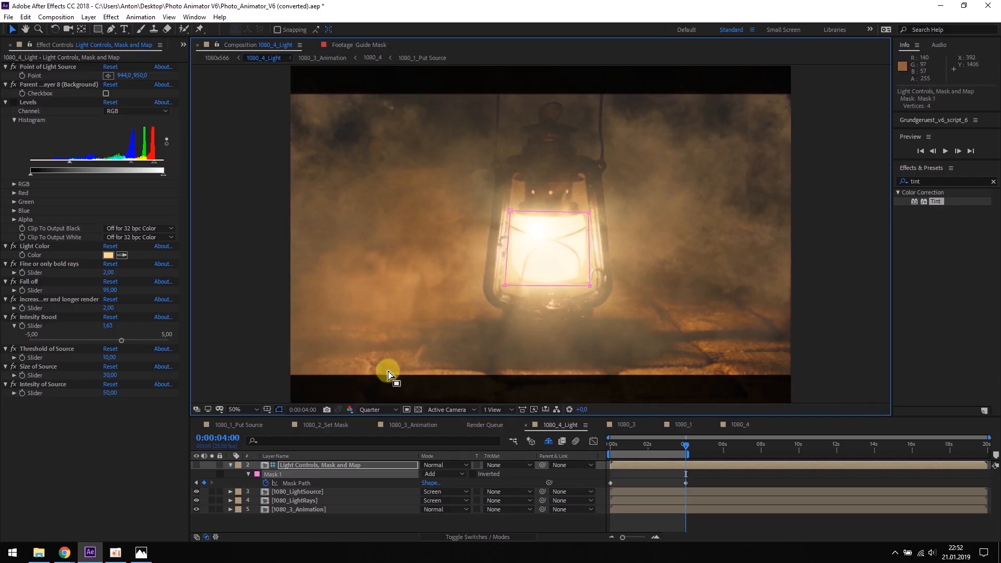
Keyframe the Point of Light Source at 940, 962 at 0 seconds and at 1004, 978 at 4 seconds
key(Home)
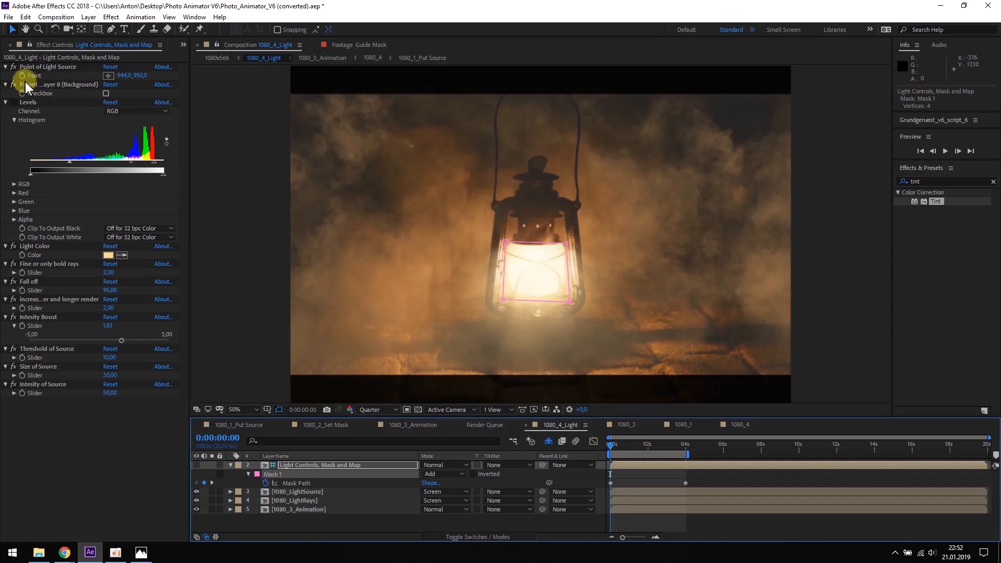
click(33, 67)
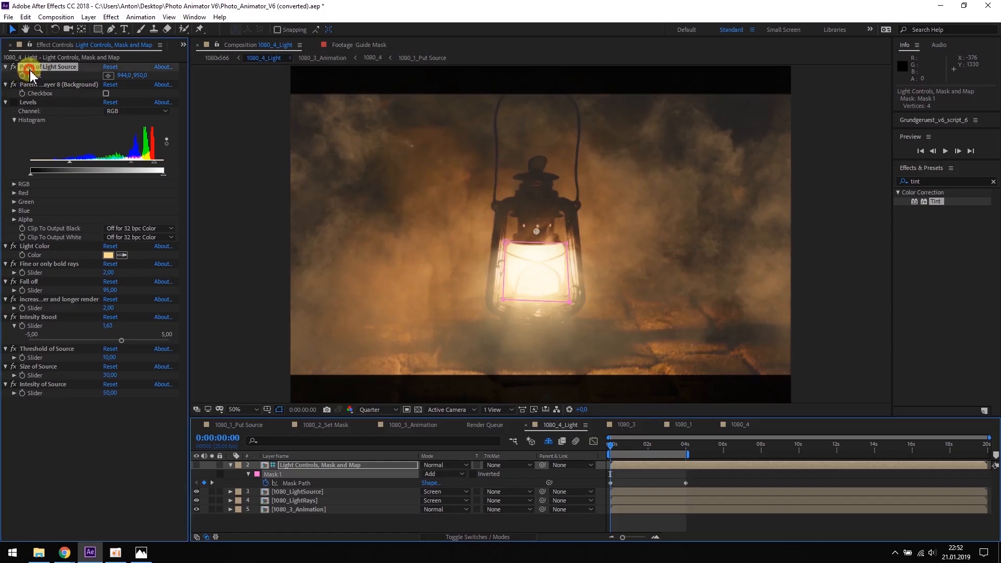
drag(540, 234, 537, 240)
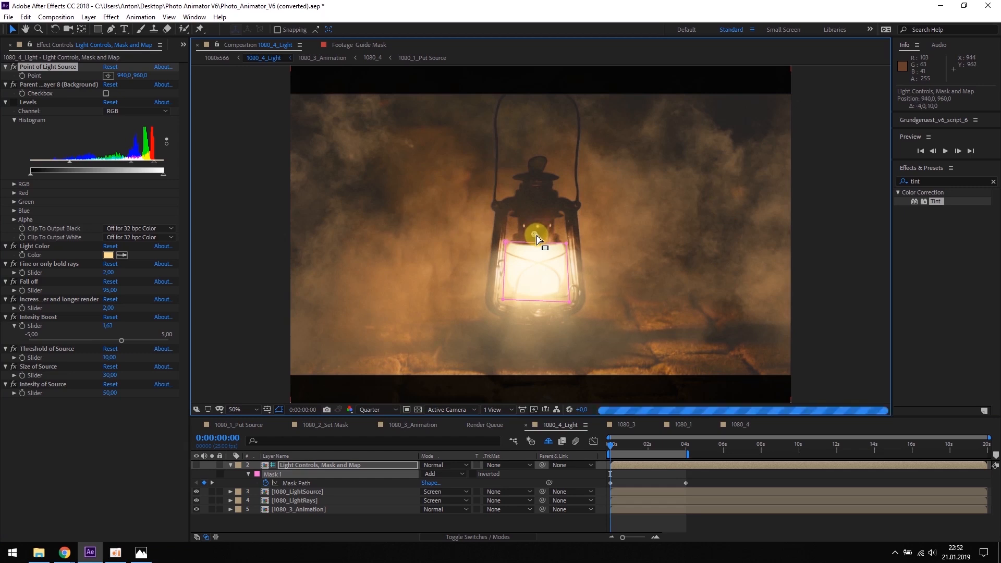
click(22, 76)
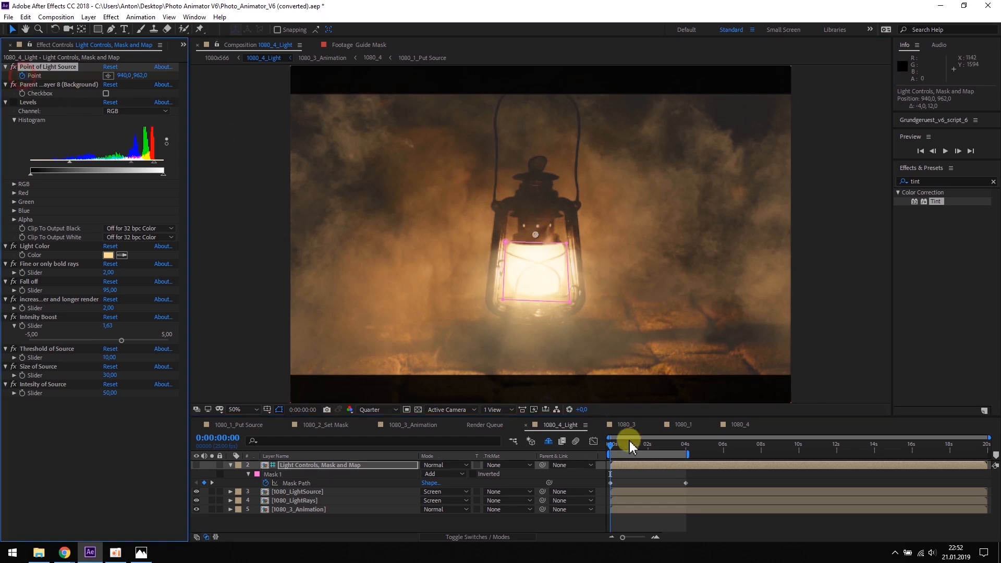
drag(620, 455, 685, 441)
drag(536, 235, 553, 238)
Change the Light Color to a light peach-orange, and hide the 1080_3_Animation layer to preview the light rays alone from the start
click(108, 255)
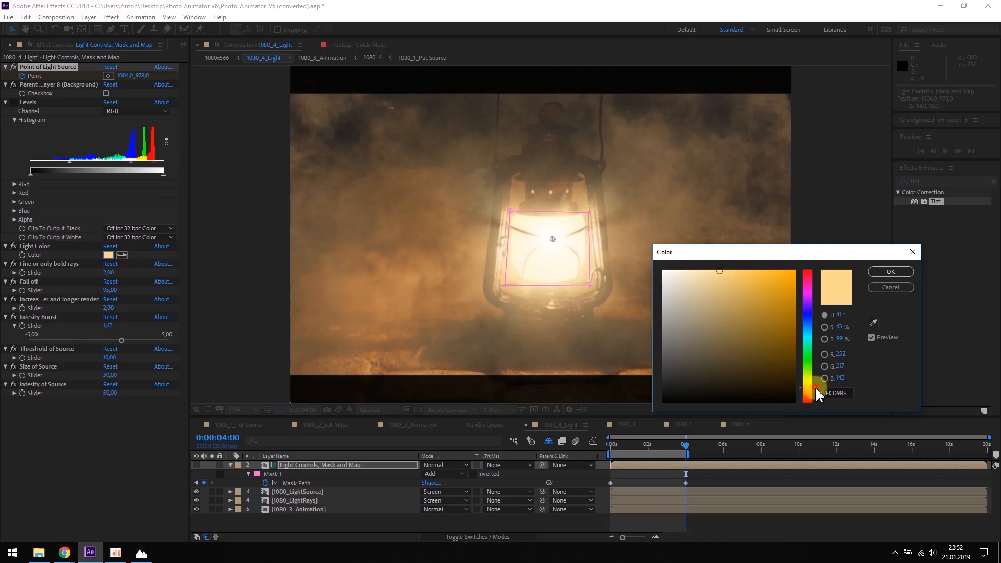
click(902, 272)
click(609, 444)
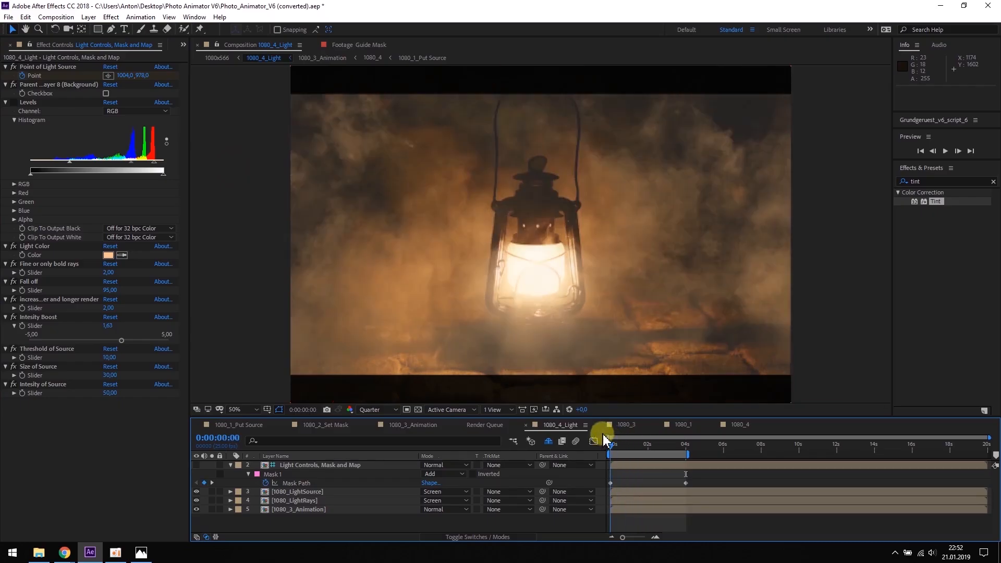
click(196, 509)
key(space)
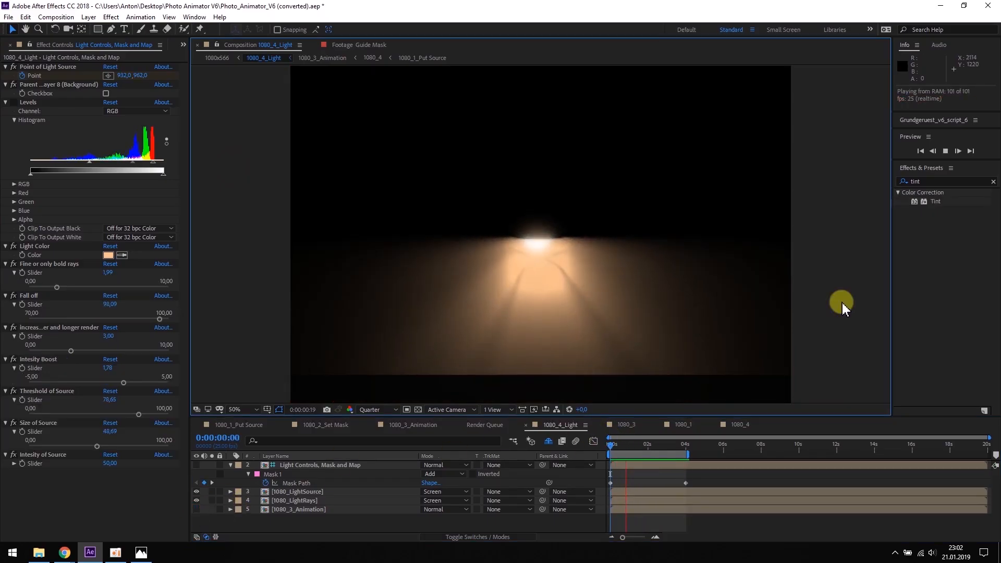